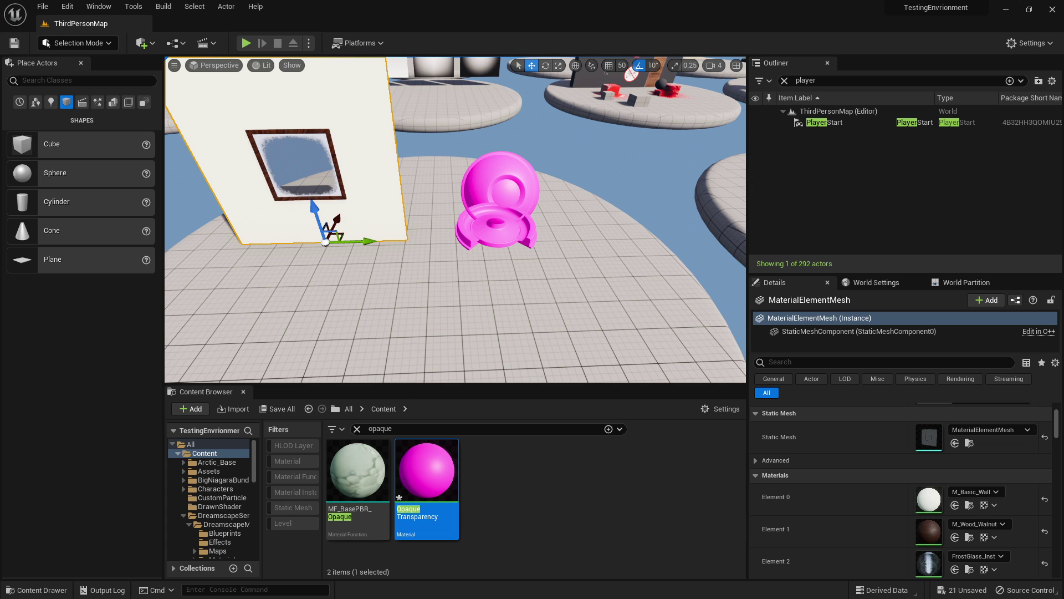
# Try shifting the window wall mesh sideways in the level.
pyautogui.press('f')
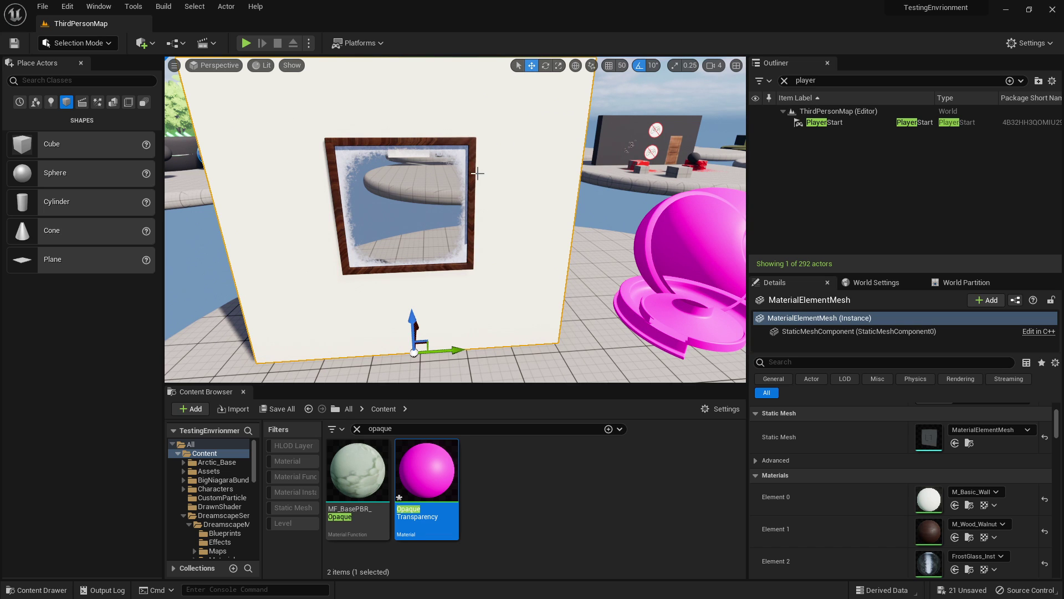
pyautogui.moveTo(444, 350); pyautogui.dragTo(492, 331)
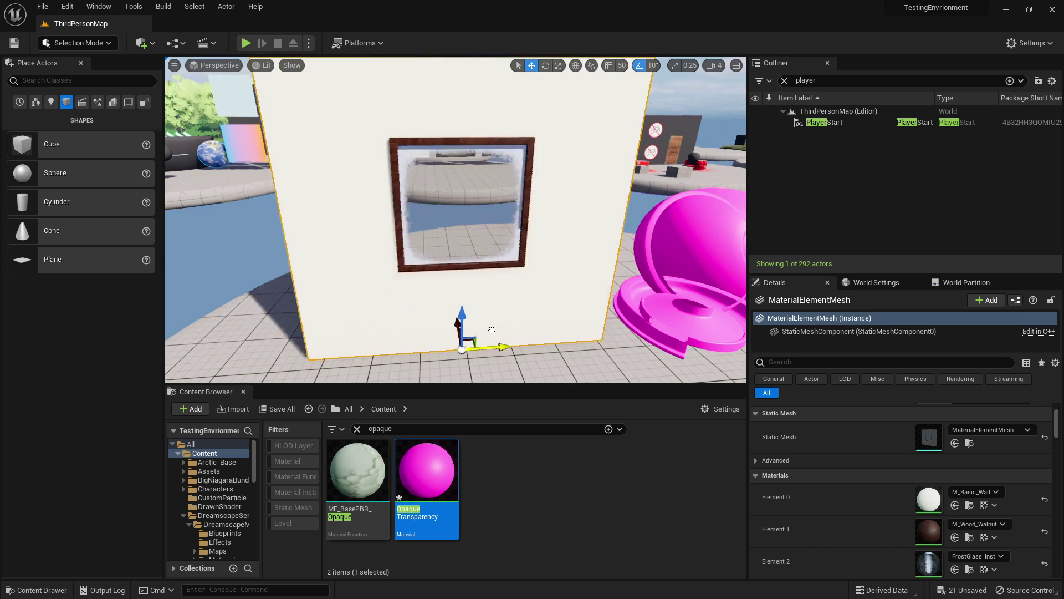
pyautogui.hotkey('ctrl', 'z')
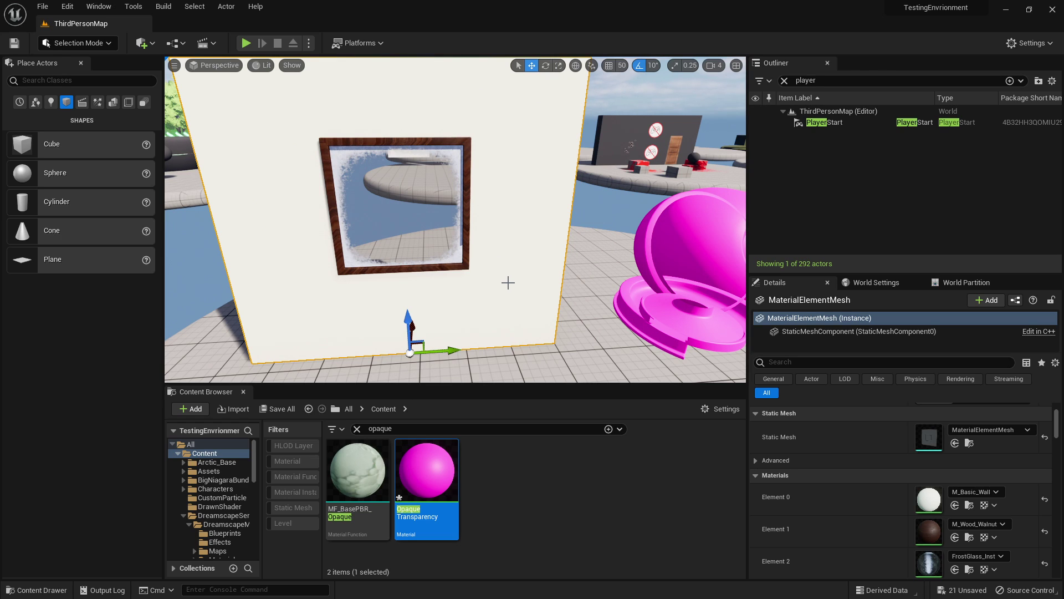
# Try assigning the OpaqueTransparency material to Element 0 of the window wall mesh.
pyautogui.scroll(-2, 848, 466)
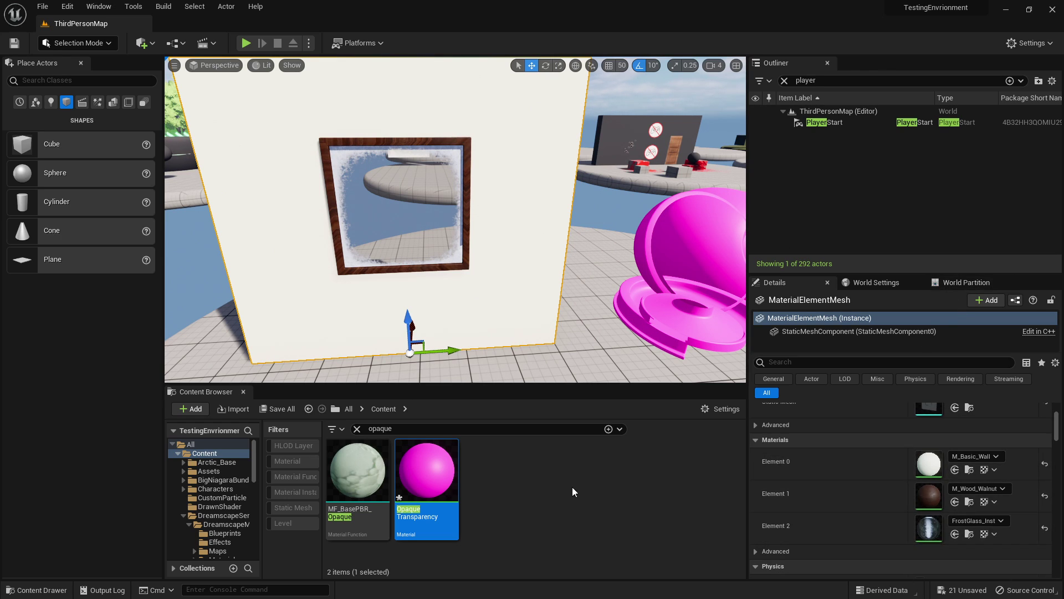
pyautogui.moveTo(432, 469); pyautogui.dragTo(921, 459)
pyautogui.hotkey('ctrl', 'z')
# Locate the Earth material through the globe mesh and try applying it to the window wall.
pyautogui.moveTo(646, 146); pyautogui.dragTo(515, 130, button='right')
pyautogui.click(211, 182)
pyautogui.moveTo(222, 183); pyautogui.dragTo(316, 187, button='right')
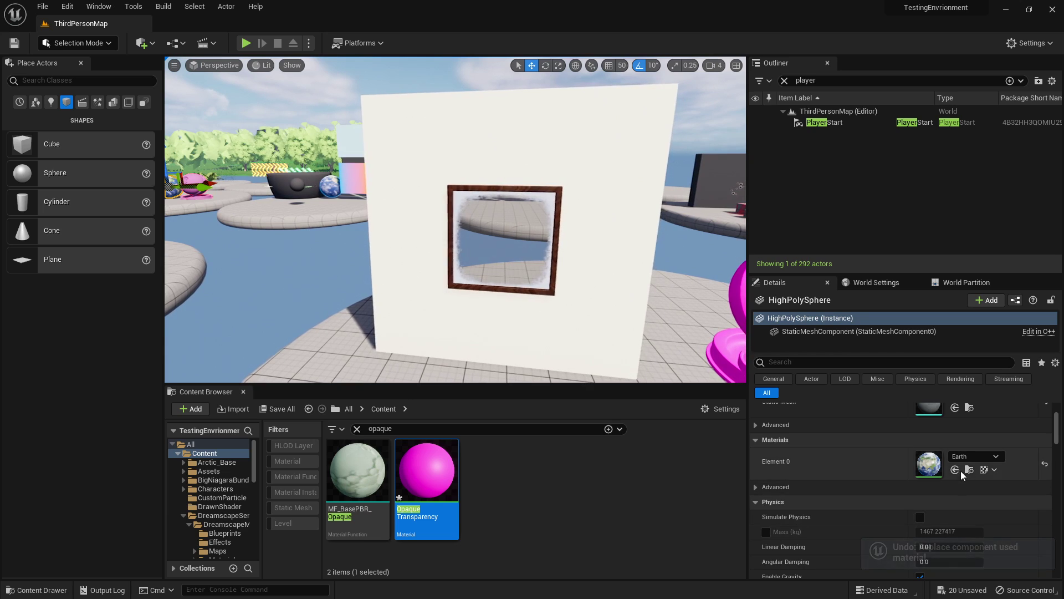
pyautogui.click(969, 470)
pyautogui.moveTo(364, 505); pyautogui.dragTo(484, 214)
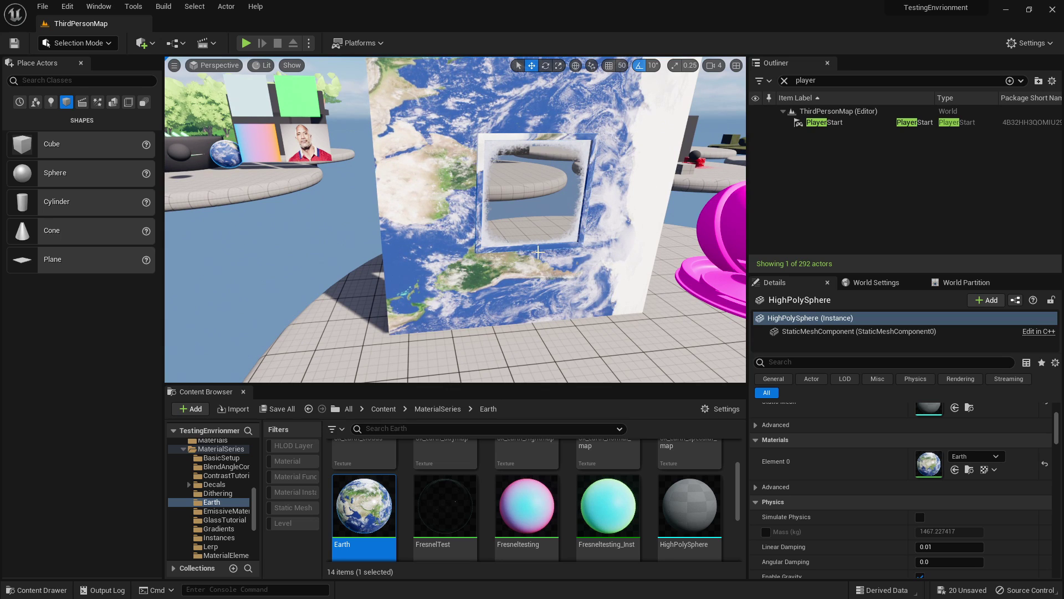
pyautogui.hotkey('ctrl', 'z')
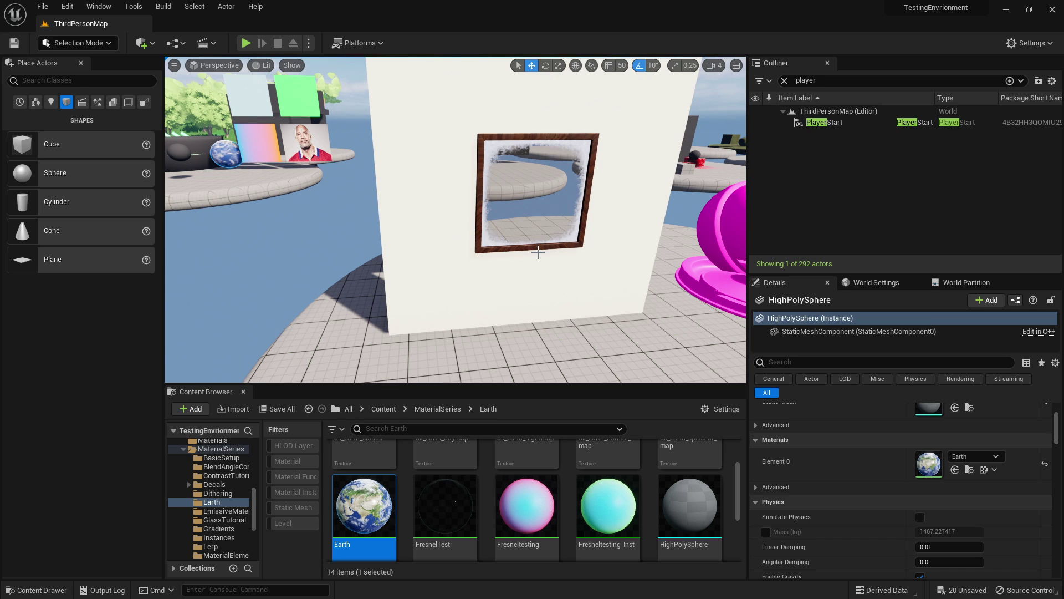
# Search the whole Content folder for concrete.
pyautogui.moveTo(538, 252); pyautogui.dragTo(585, 161, button='right')
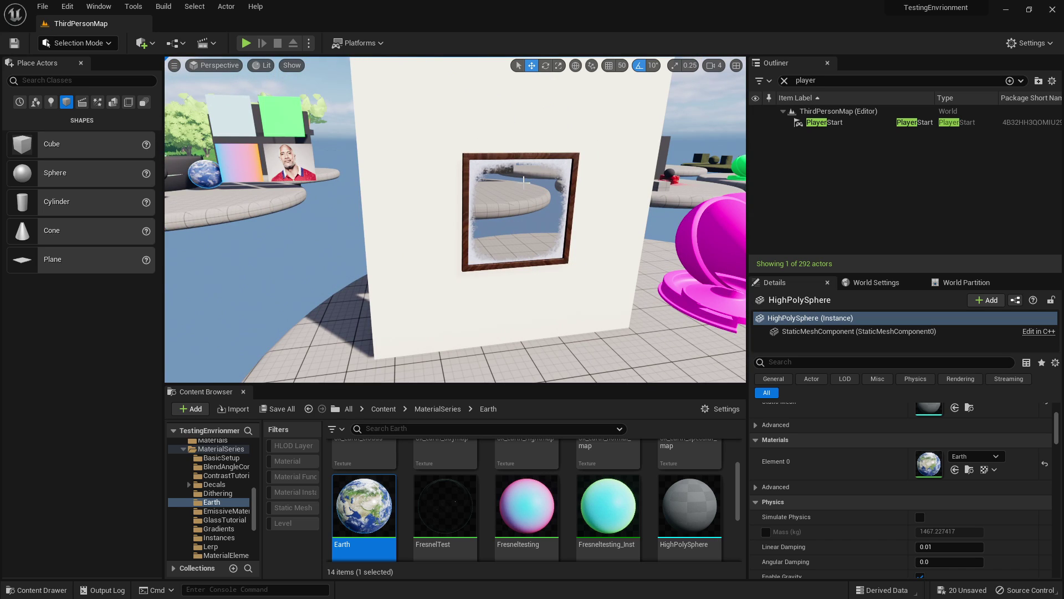
pyautogui.click(384, 409)
pyautogui.click(450, 429)
pyautogui.write('concrete')
# Apply the M_Concrete_Tiles material to the wall surface around the window.
pyautogui.moveTo(364, 505); pyautogui.dragTo(432, 213)
pyautogui.moveTo(515, 290); pyautogui.dragTo(519, 282, button='right')
pyautogui.press('d')
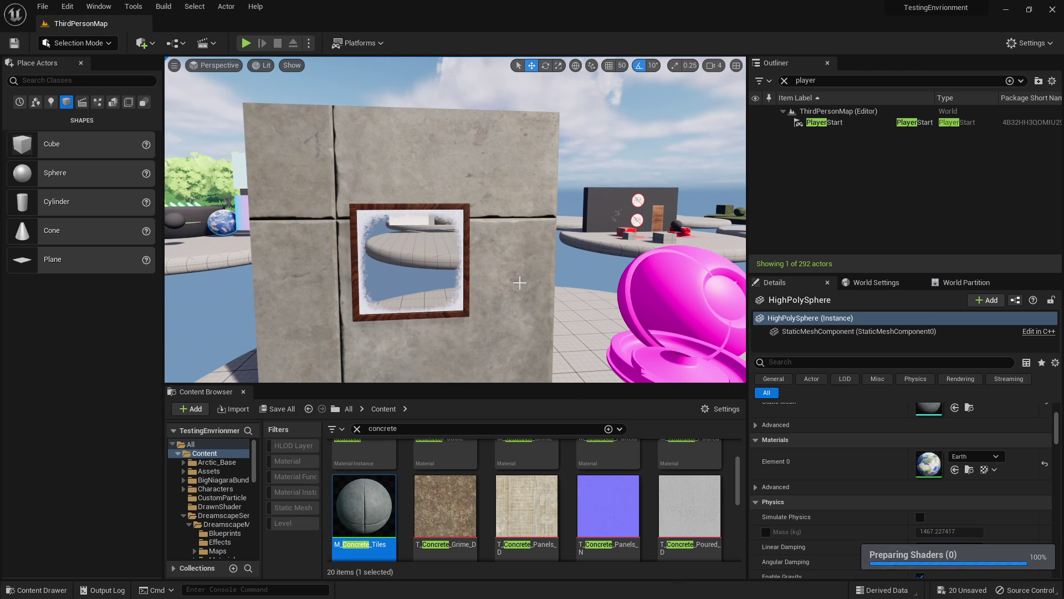
# Apply the ConcretePuddle material to the wall surface around the window.
pyautogui.scroll(2, 526, 488)
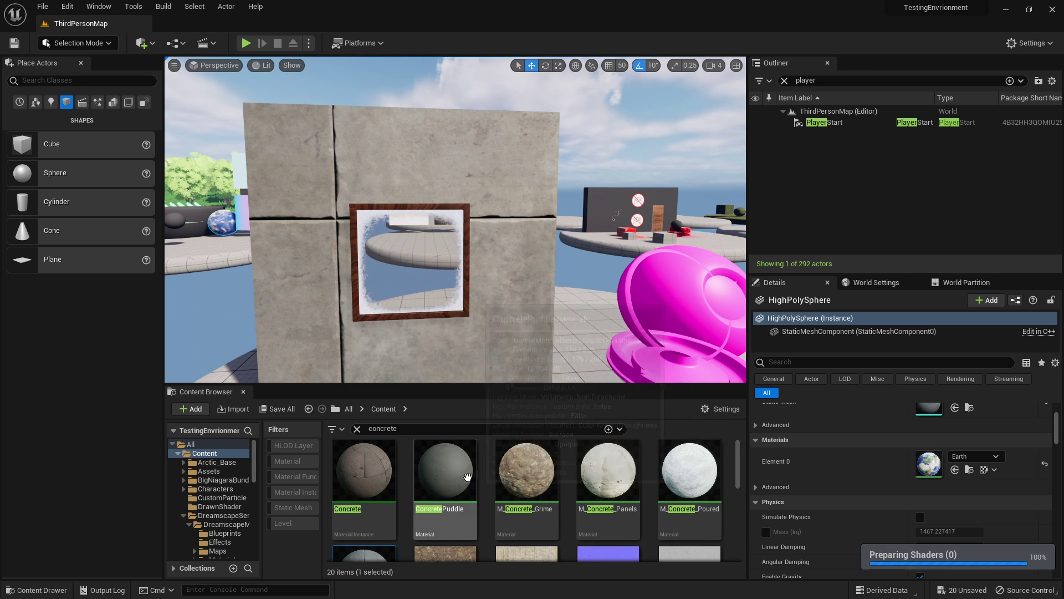
pyautogui.moveTo(445, 471); pyautogui.dragTo(499, 287)
pyautogui.press('d')
pyautogui.moveTo(511, 206); pyautogui.dragTo(529, 222, button='right')
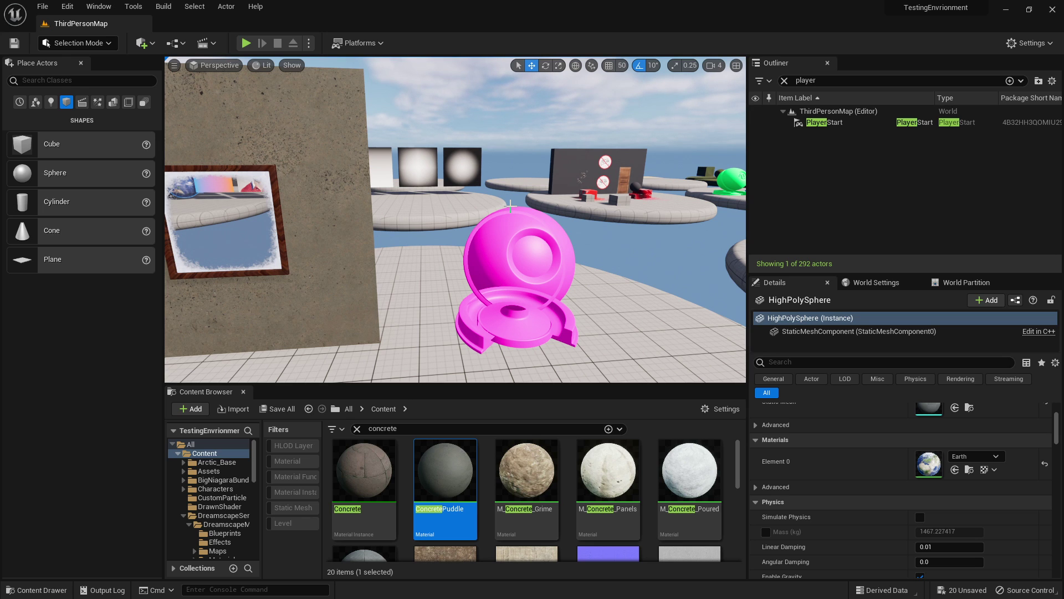
pyautogui.moveTo(511, 206); pyautogui.dragTo(477, 211, button='right')
pyautogui.press('d')
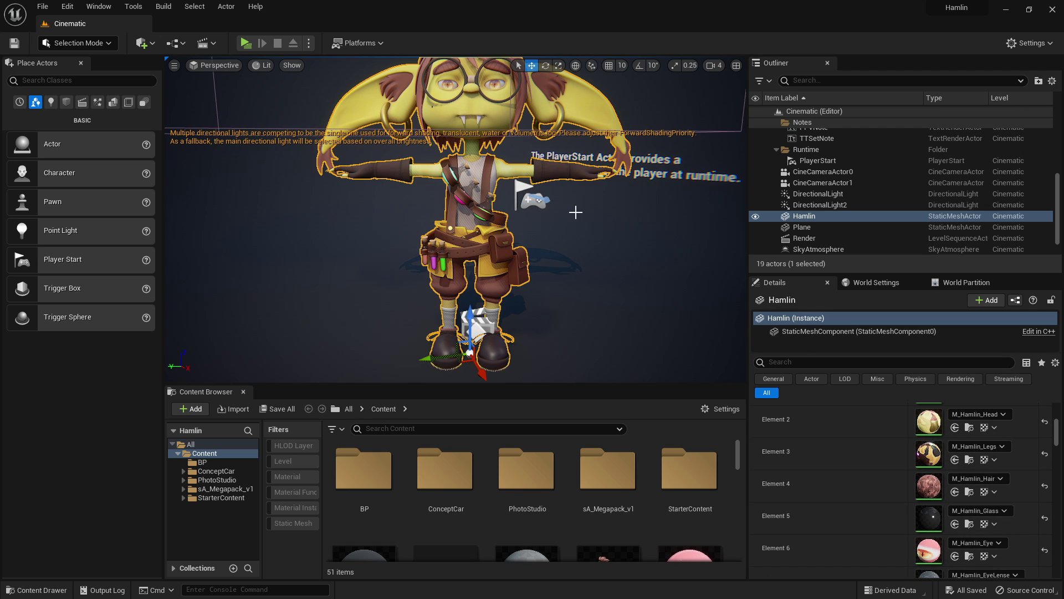
# Switch to the Hamlin project and examine the character's straps, belt and clothing materials up close.
pyautogui.scroll(5, 584, 219)
pyautogui.moveTo(584, 219); pyautogui.dragTo(583, 212, button='right')
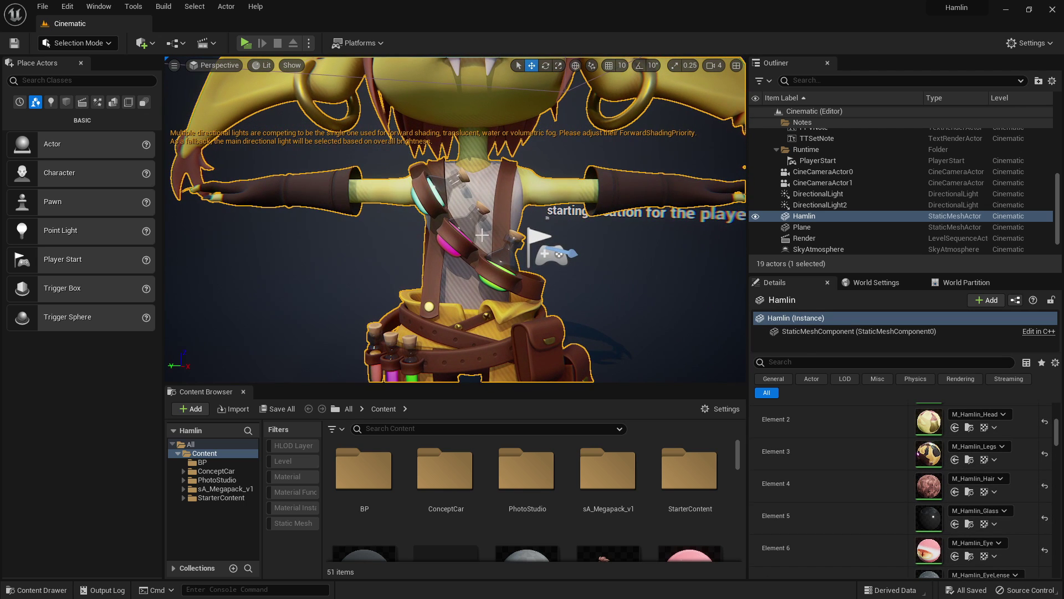
pyautogui.scroll(-1, 927, 502)
pyautogui.moveTo(528, 346); pyautogui.dragTo(527, 347, button='right')
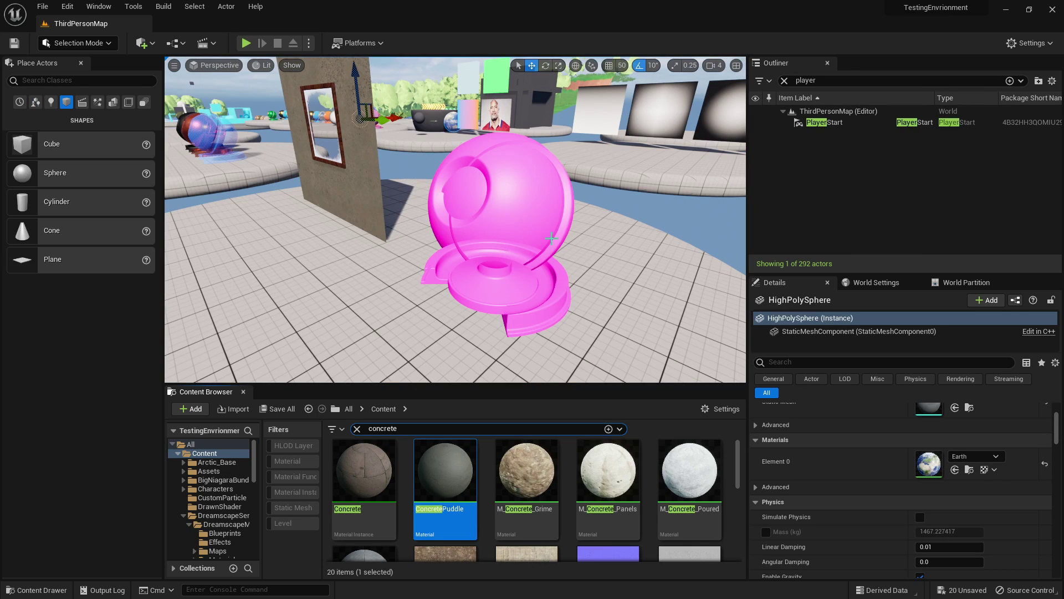
# Select the pink material preview mesh in ThirdPersonMap and open its OpaqueTransparency material for editing.
pyautogui.click(543, 246)
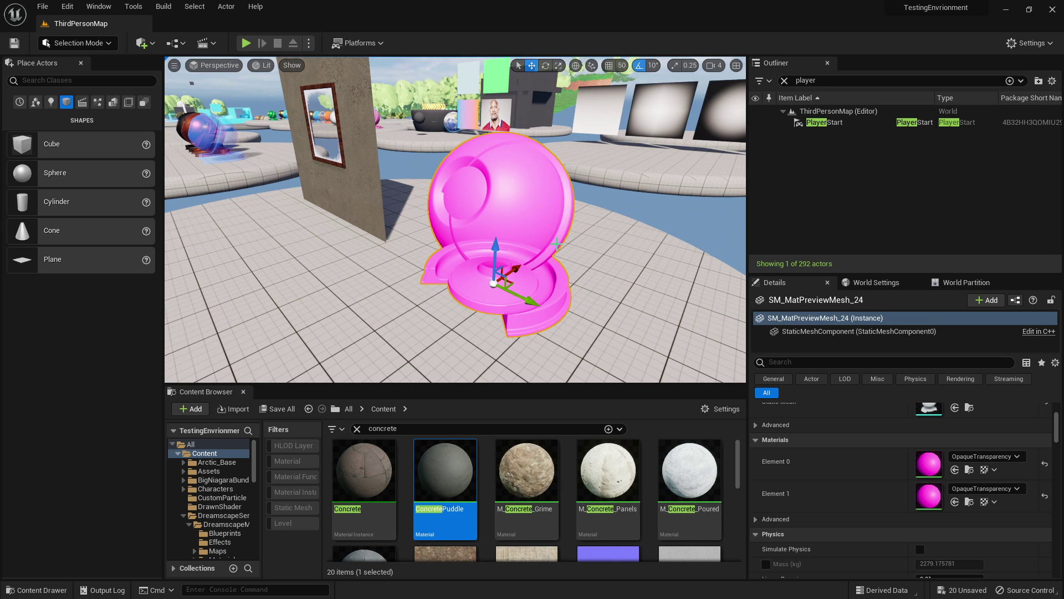
pyautogui.press('Escape')
pyautogui.moveTo(557, 244); pyautogui.dragTo(501, 227, button='right')
pyautogui.click(501, 227)
pyautogui.doubleClick(932, 463)
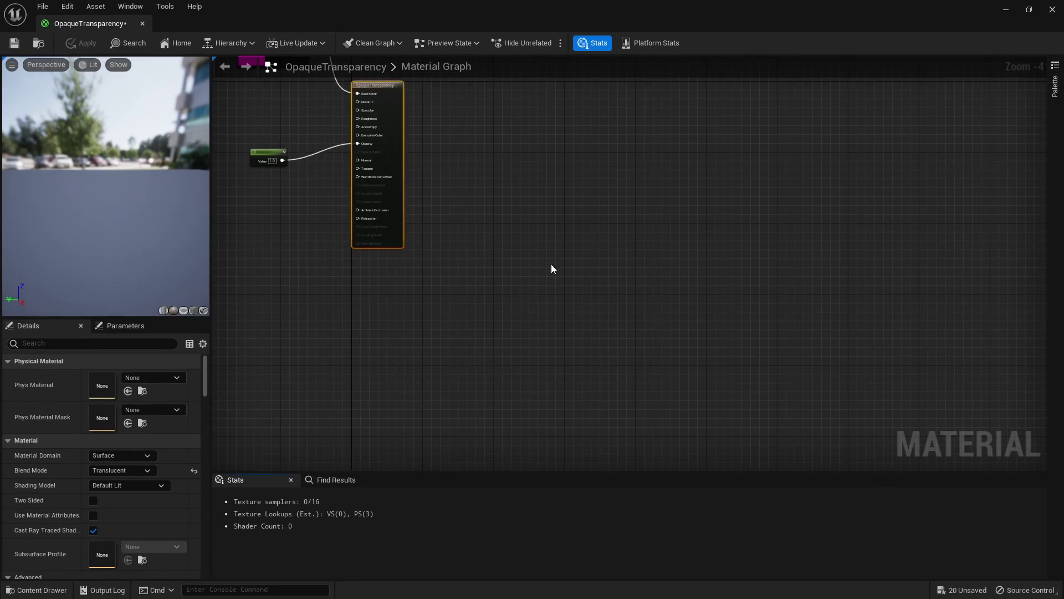
# Reposition the constant node that feeds the Opacity input in the material graph.
pyautogui.moveTo(551, 264); pyautogui.dragTo(638, 284, button='right')
pyautogui.scroll(4, 543, 260)
pyautogui.moveTo(491, 171); pyautogui.dragTo(759, 429, button='right')
pyautogui.moveTo(718, 305); pyautogui.dragTo(548, 314)
pyautogui.moveTo(421, 318); pyautogui.dragTo(439, 291)
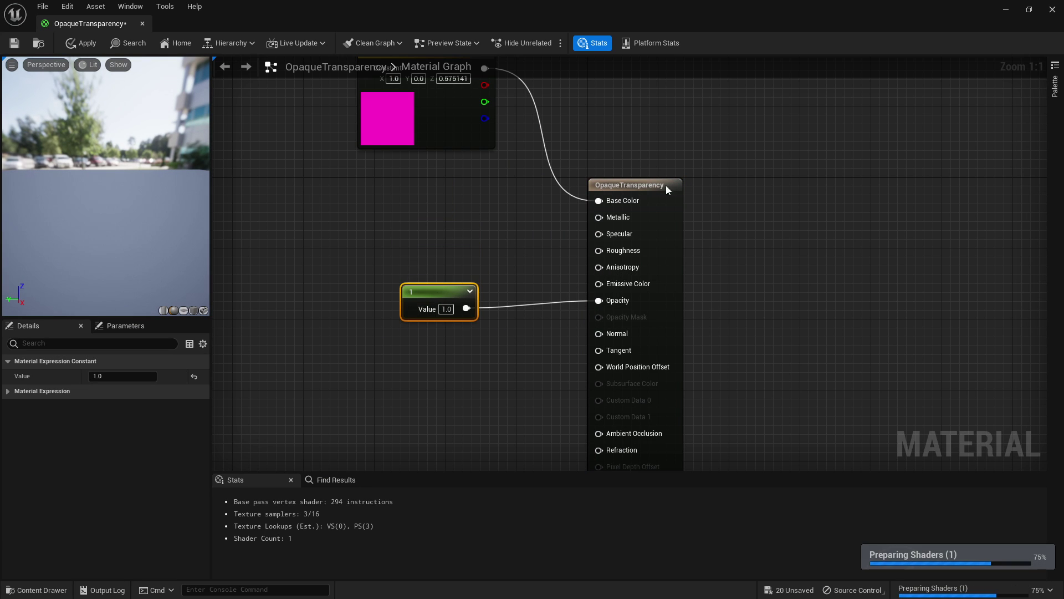
# Set the OpaqueTransparency material's Blend Mode to Opaque and apply the change.
pyautogui.click(641, 300)
pyautogui.click(132, 469)
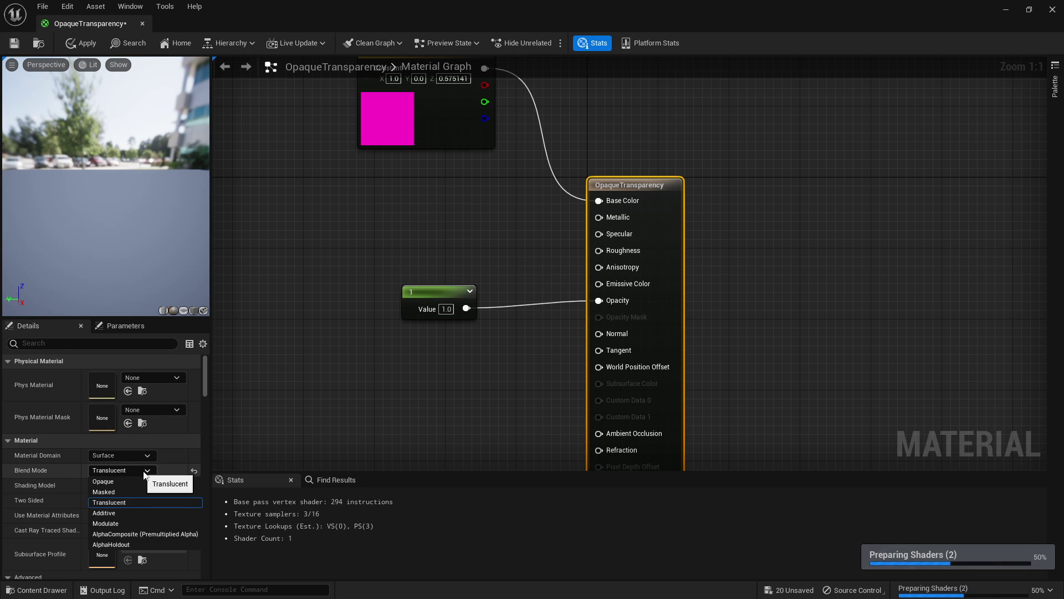
pyautogui.click(136, 483)
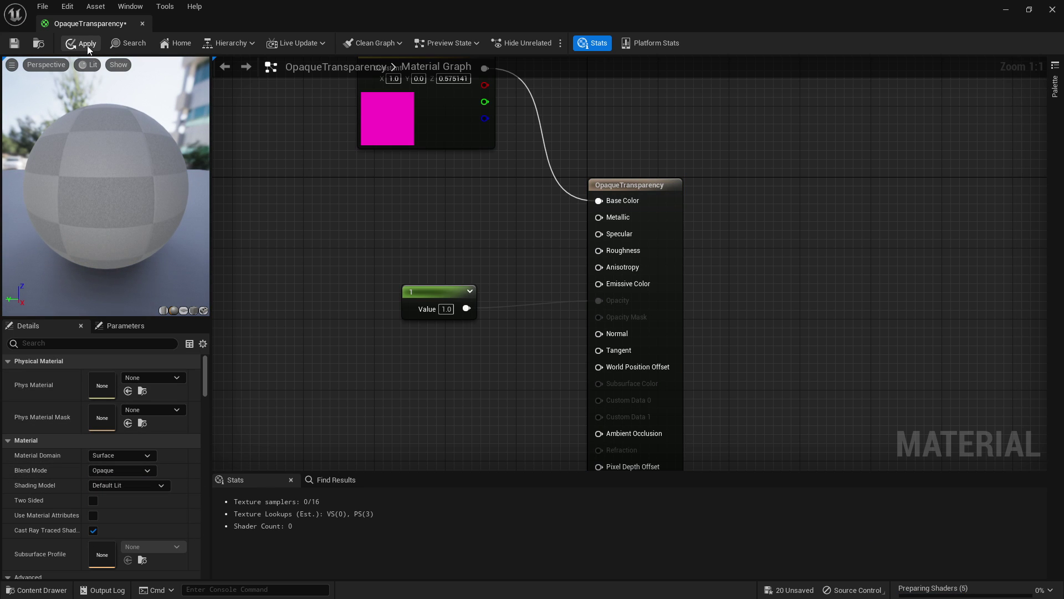
# Put the material editor away and examine the pink preview mesh in the level.
pyautogui.doubleClick(475, 2)
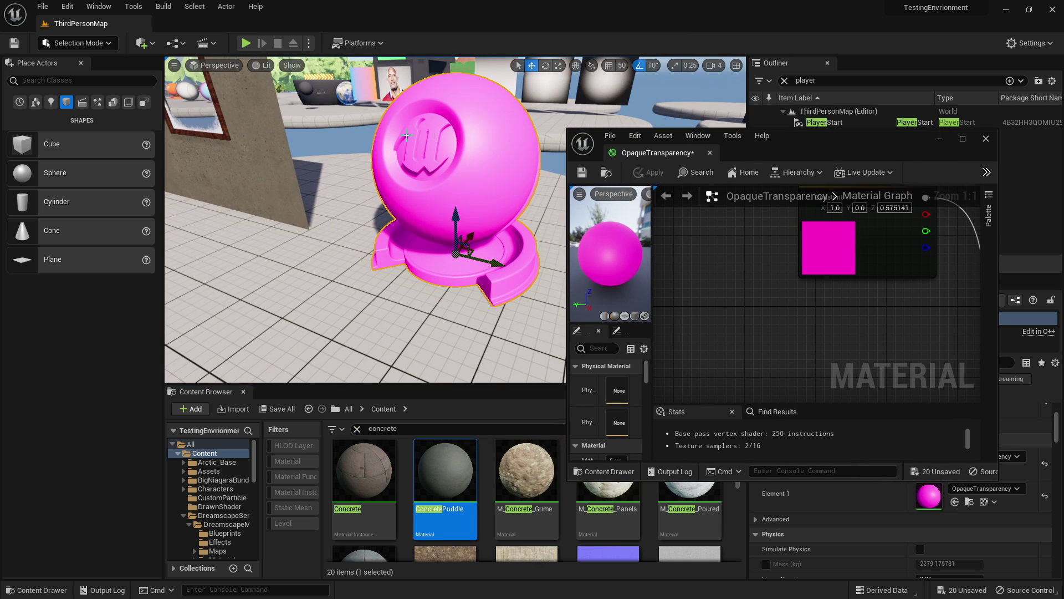
pyautogui.click(444, 428)
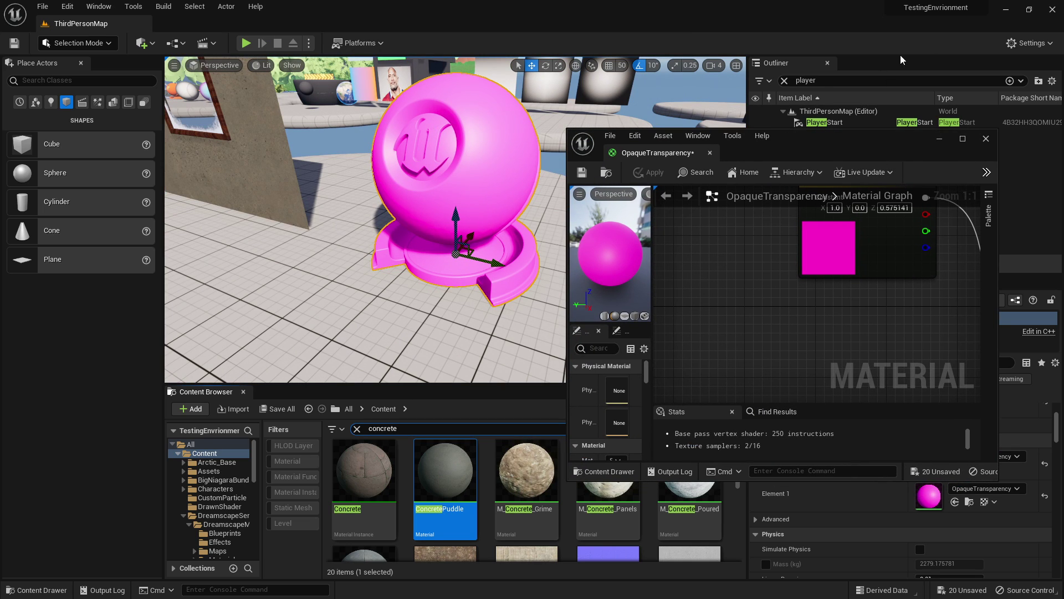
pyautogui.click(939, 140)
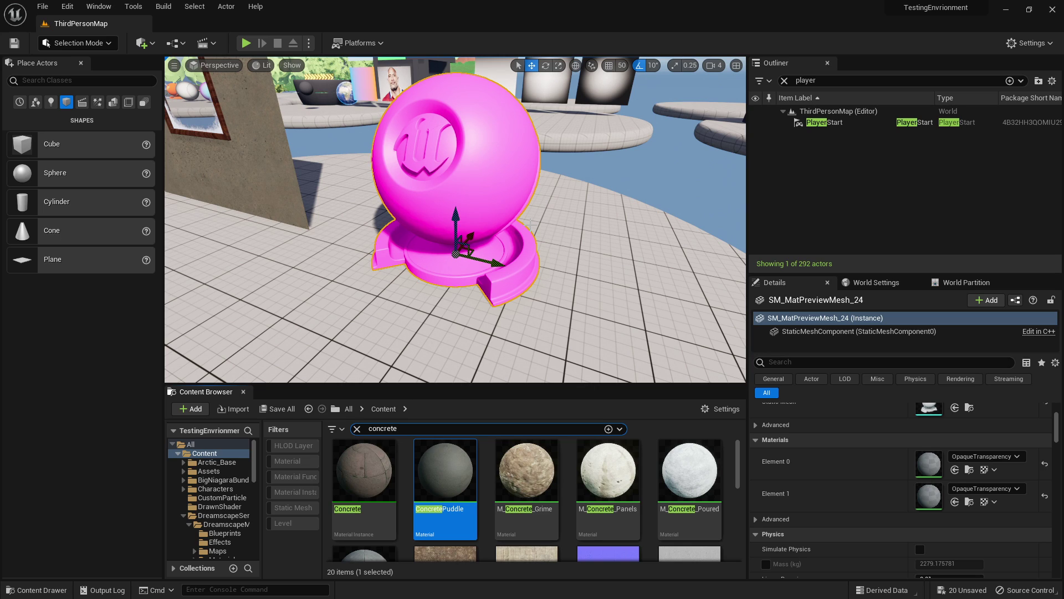
pyautogui.moveTo(466, 156)
pyautogui.mouseDown(button='right')
pyautogui.moveTo(499, 161)
pyautogui.moveTo(467, 157)
pyautogui.mouseUp(button='right')
pyautogui.press('s')
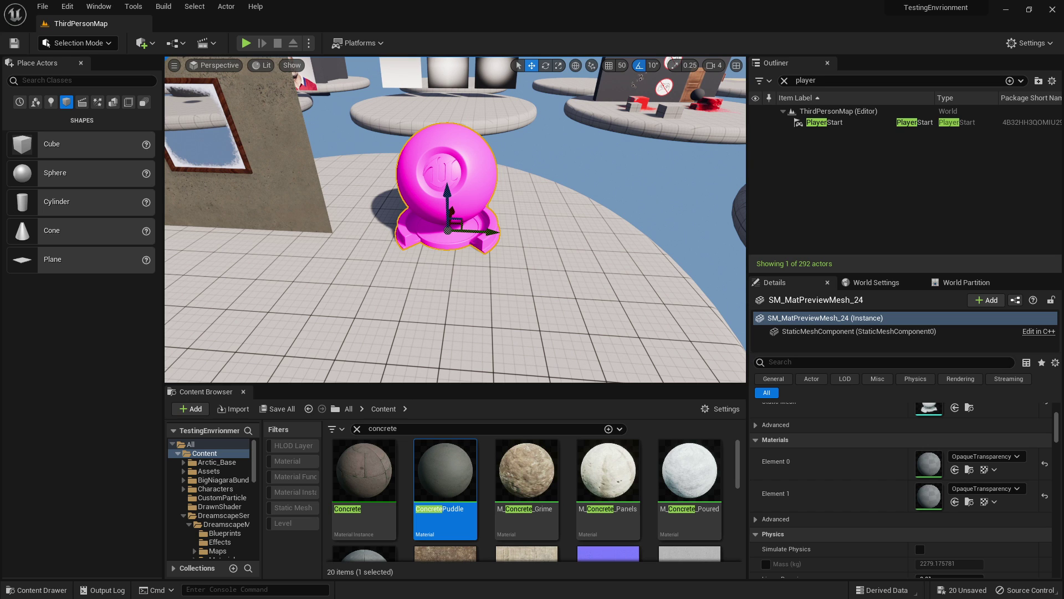
# Switch to Blender and add a cube mesh to the empty scene.
pyautogui.moveTo(612, 597); pyautogui.dragTo(502, 0)
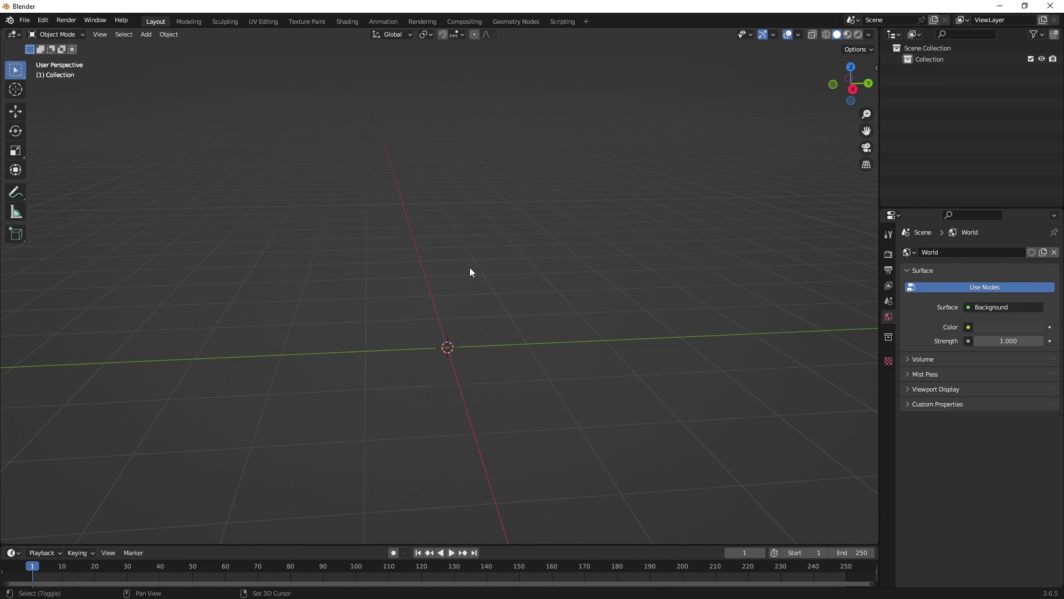
pyautogui.hotkey('shift', 'a')
pyautogui.moveTo(470, 267)
pyautogui.click(511, 276)
pyautogui.moveTo(602, 252); pyautogui.dragTo(543, 271, button='middle')
pyautogui.click(543, 271)
# Try moving the whole cube in Object Mode.
pyautogui.click(642, 348)
pyautogui.click(447, 317)
pyautogui.press('g')
pyautogui.rightClick(447, 258)
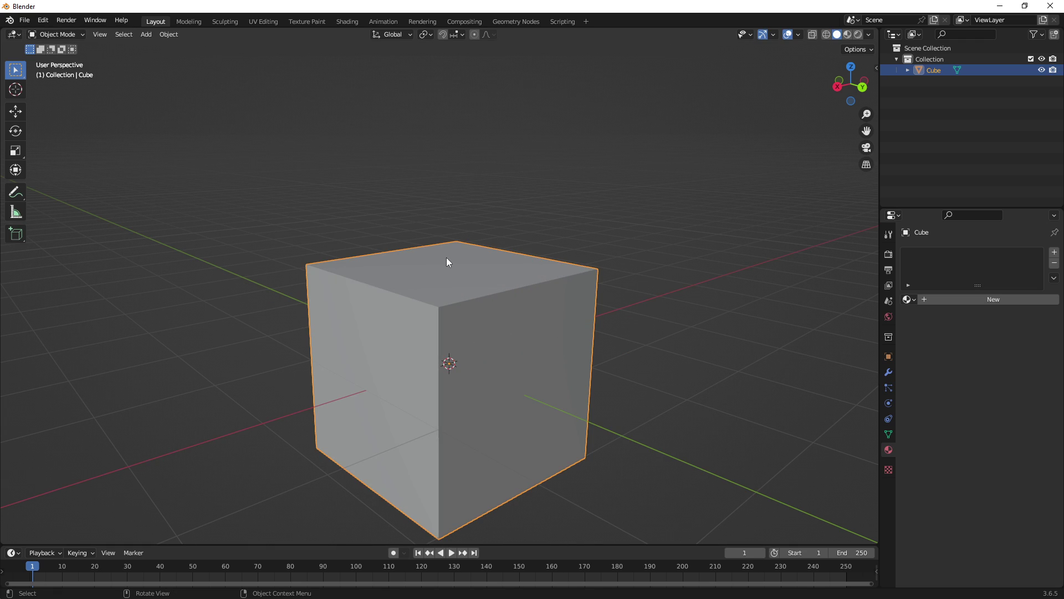
# Enter Edit Mode on the cube and select different faces and face pairs around it.
pyautogui.scroll(-1, 478, 329)
pyautogui.moveTo(484, 335); pyautogui.dragTo(439, 343, button='middle')
pyautogui.press('Tab')
pyautogui.click(323, 195)
pyautogui.moveTo(326, 198); pyautogui.dragTo(388, 230, button='middle')
pyautogui.click(413, 277)
pyautogui.keyDown('shift'); pyautogui.click(423, 373); pyautogui.keyUp('shift')
pyautogui.moveTo(446, 386); pyautogui.dragTo(562, 275, button='middle')
pyautogui.click(494, 266)
pyautogui.keyDown('shift'); pyautogui.click(518, 402); pyautogui.keyUp('shift')
pyautogui.moveTo(521, 423); pyautogui.dragTo(417, 480, button='middle')
pyautogui.click(612, 364)
pyautogui.moveTo(612, 364); pyautogui.dragTo(637, 294, button='middle')
# Add a new material to the cube and select a single side face.
pyautogui.click(992, 299)
pyautogui.click(488, 272)
pyautogui.keyDown('shift'); pyautogui.click(522, 347); pyautogui.keyUp('shift')
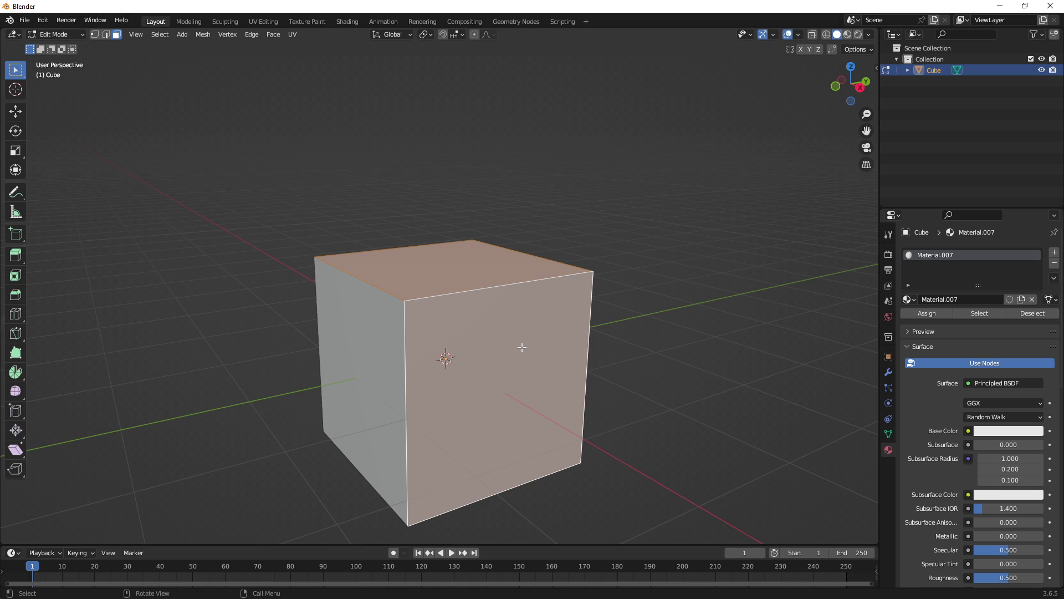
pyautogui.click(661, 201)
pyautogui.click(510, 350)
pyautogui.click(554, 221)
pyautogui.click(493, 343)
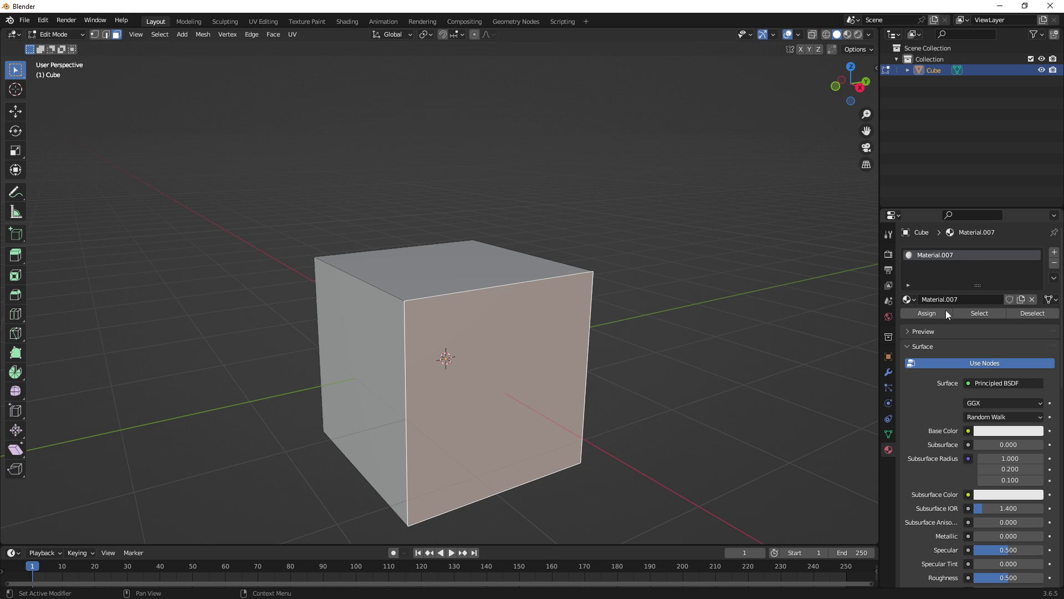
# Set the first material's Viewport Display color to purple and view the whole cube in Object Mode.
pyautogui.scroll(-15, 983, 510)
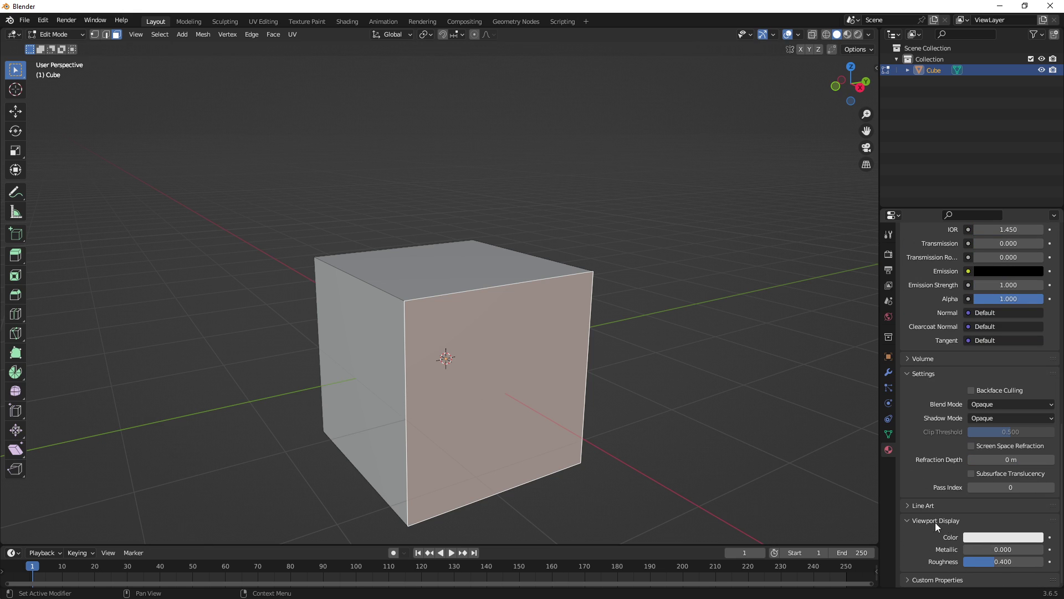
pyautogui.click(984, 535)
pyautogui.moveTo(990, 424); pyautogui.dragTo(937, 425)
pyautogui.press('Tab')
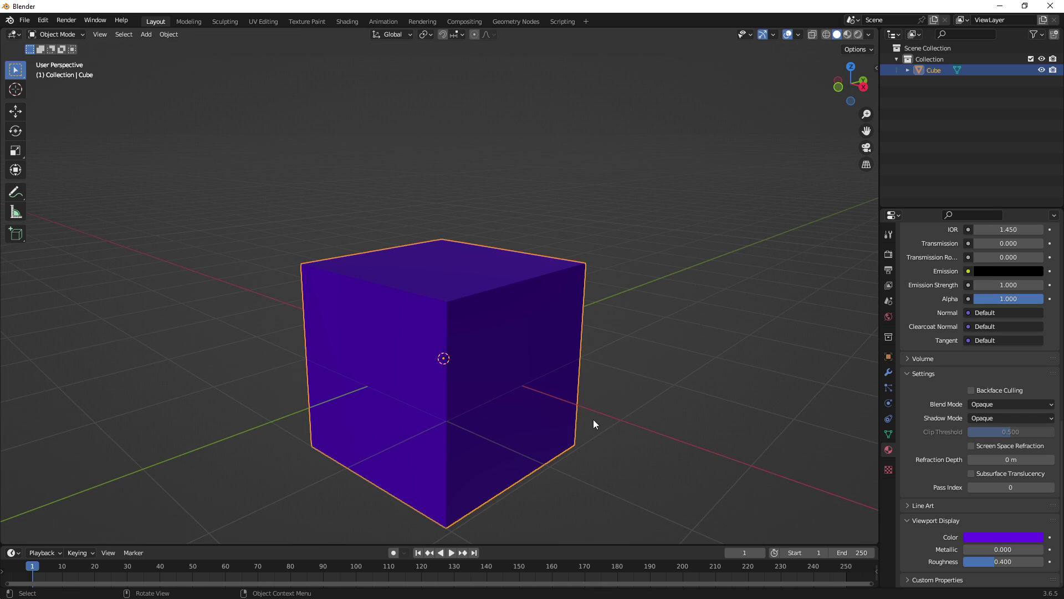
pyautogui.moveTo(607, 347); pyautogui.dragTo(404, 357, button='middle')
# Add a second material to the cube and assign it to the top face and one adjacent side face.
pyautogui.scroll(12, 994, 321)
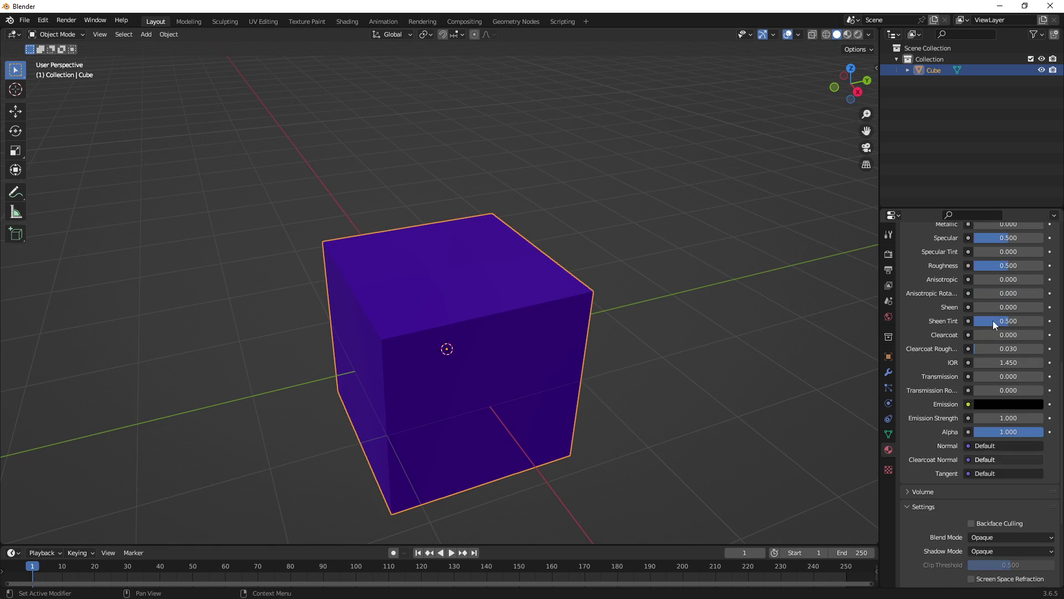
pyautogui.scroll(3, 930, 363)
pyautogui.moveTo(577, 374); pyautogui.dragTo(632, 350, button='middle')
pyautogui.press('Tab')
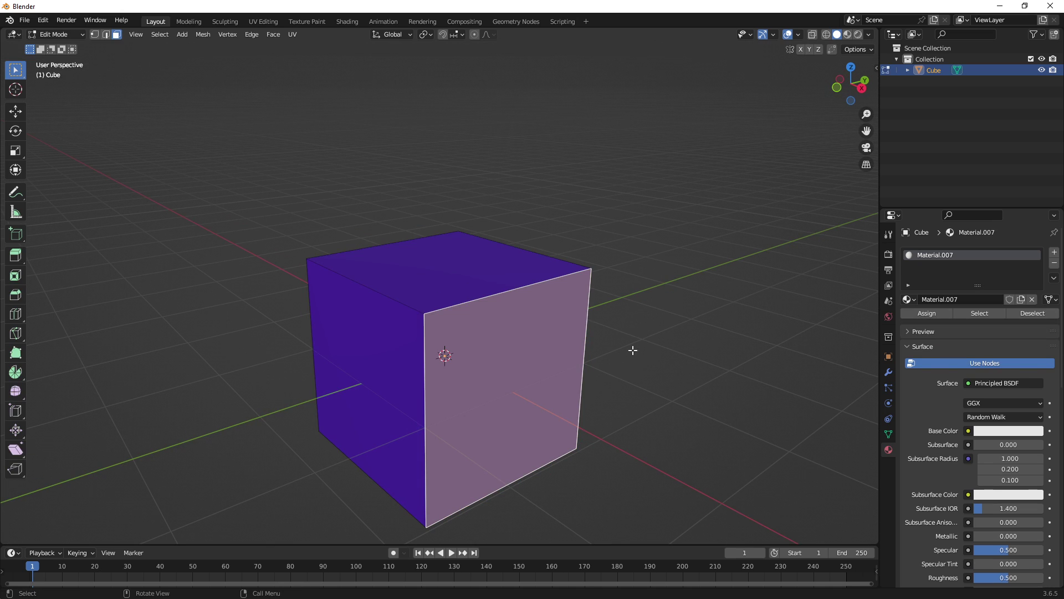
pyautogui.click(478, 256)
pyautogui.keyDown('shift'); pyautogui.click(530, 333); pyautogui.keyUp('shift')
pyautogui.click(1054, 252)
pyautogui.click(956, 318)
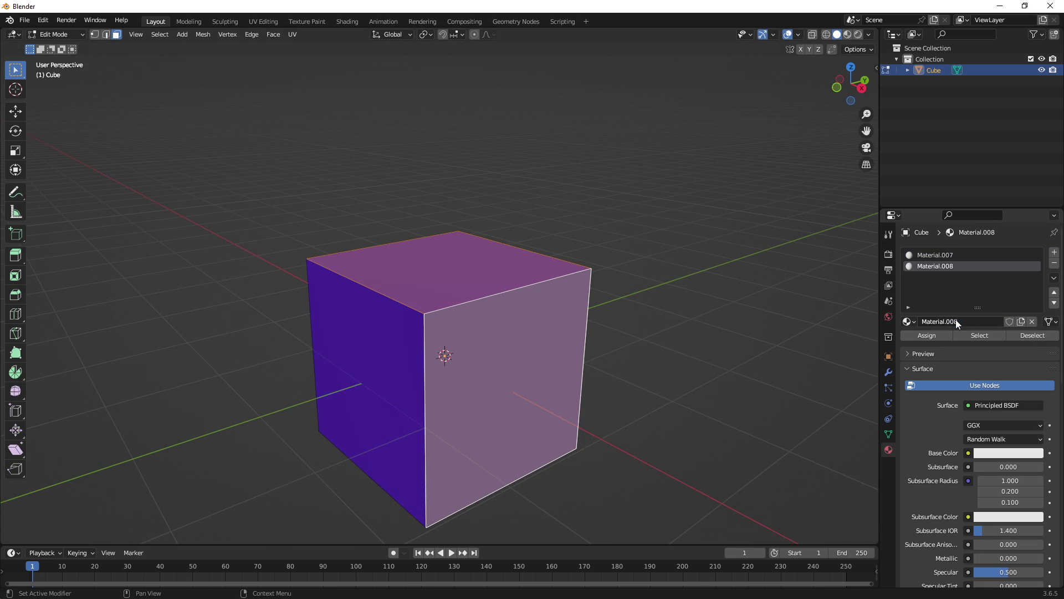
pyautogui.click(926, 335)
pyautogui.press('Tab')
pyautogui.moveTo(693, 375); pyautogui.dragTo(729, 355, button='middle')
# Give the second material a different Viewport Display color and view the deselected cube in Object Mode.
pyautogui.press('Tab')
pyautogui.scroll(-17, 945, 457)
pyautogui.click(1004, 538)
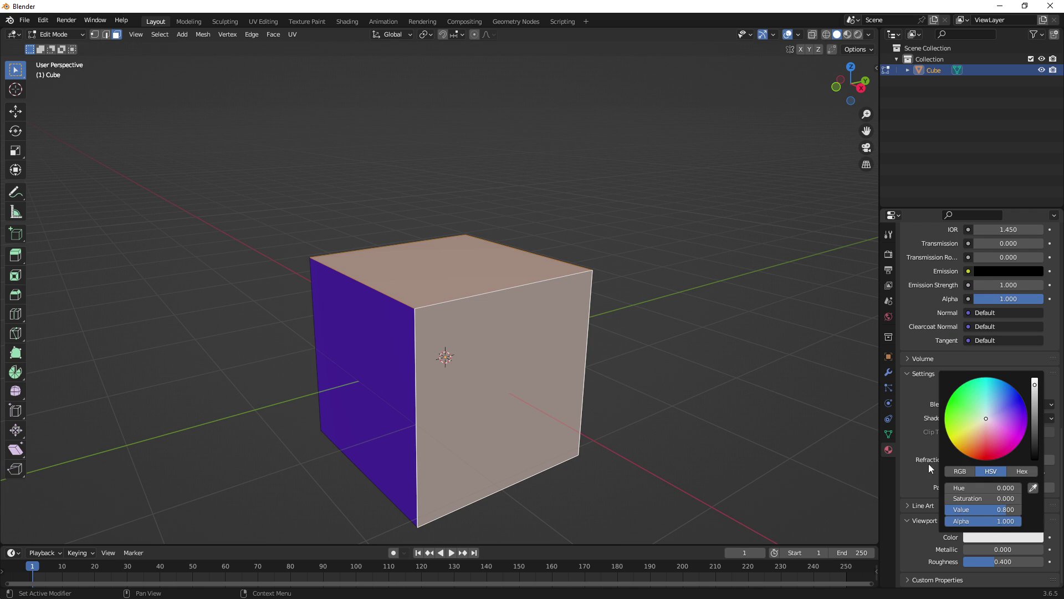
pyautogui.click(958, 413)
pyautogui.press('Tab')
pyautogui.click(693, 315)
# Add a third material to the cube and assign it to the selected bottom face and remaining side face.
pyautogui.moveTo(693, 315); pyautogui.dragTo(655, 321, button='middle')
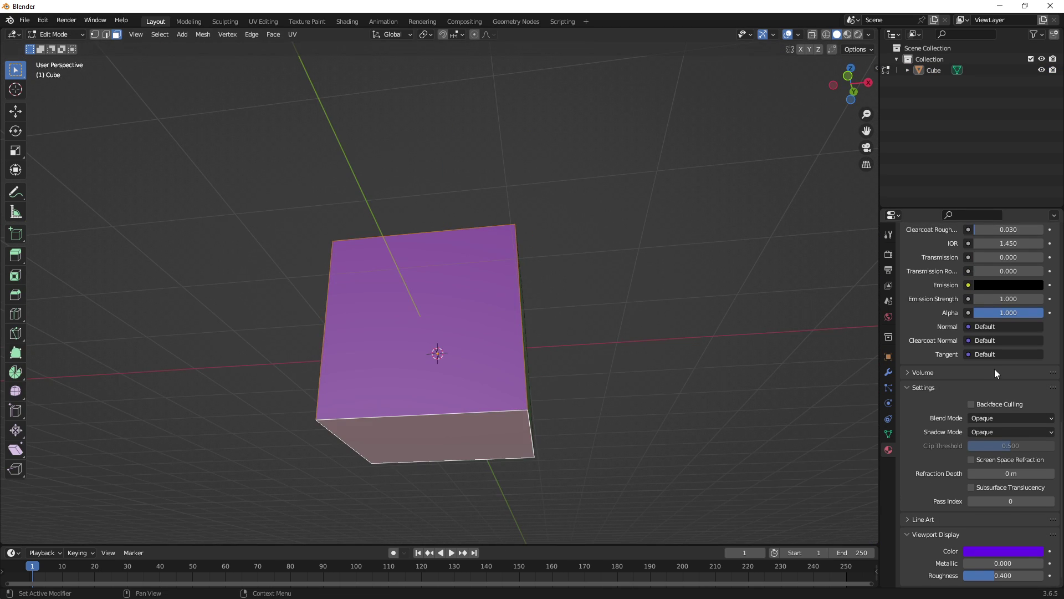
pyautogui.scroll(15, 995, 373)
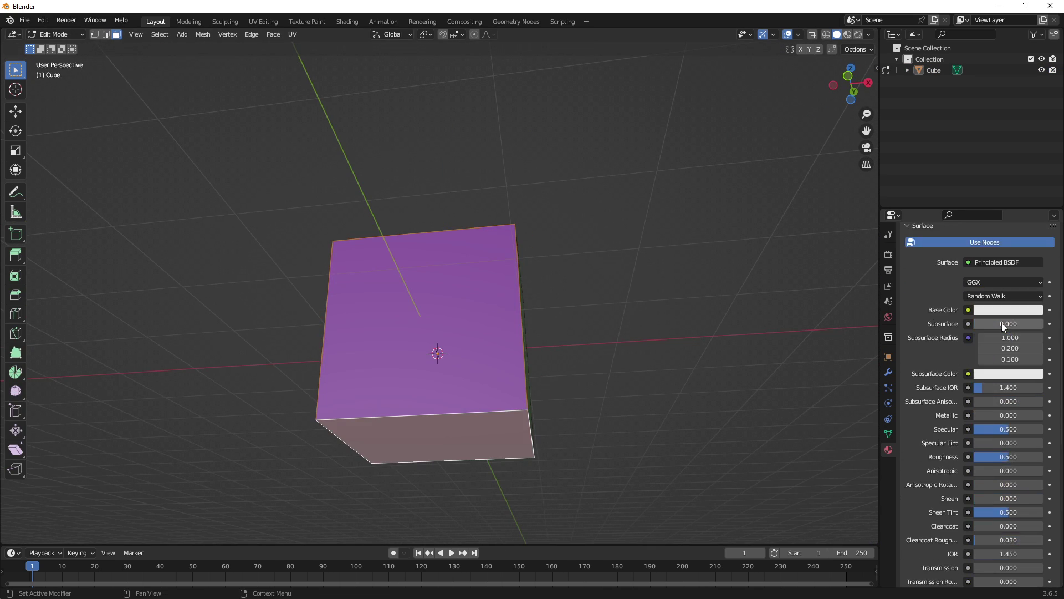
pyautogui.click(1055, 252)
pyautogui.click(975, 321)
pyautogui.click(931, 335)
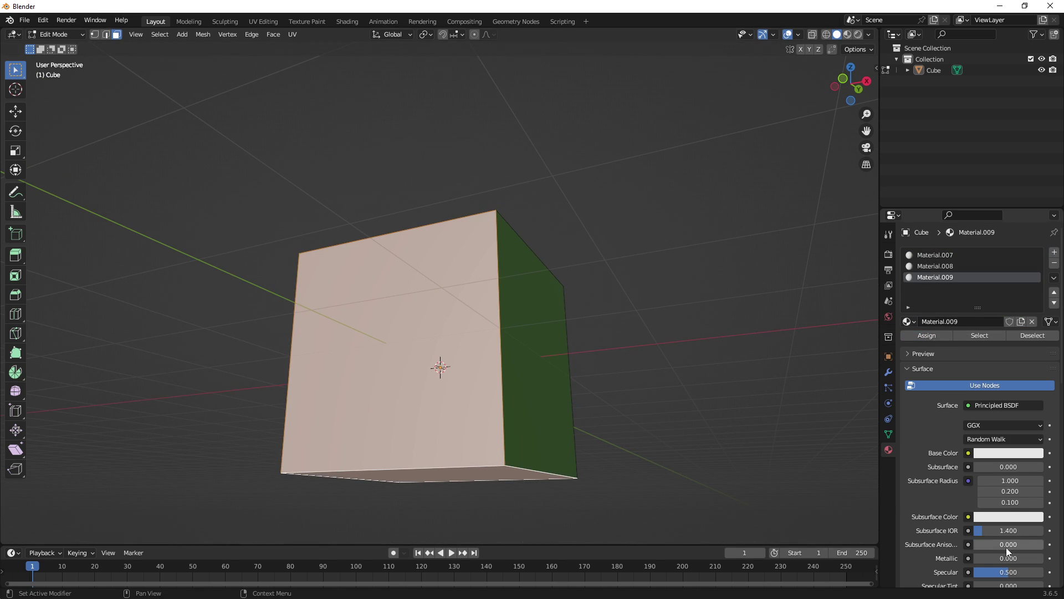
# Set the third material's Viewport Display color to yellow and check the cube in Object Mode.
pyautogui.scroll(-20, 997, 543)
pyautogui.click(1002, 537)
pyautogui.click(961, 433)
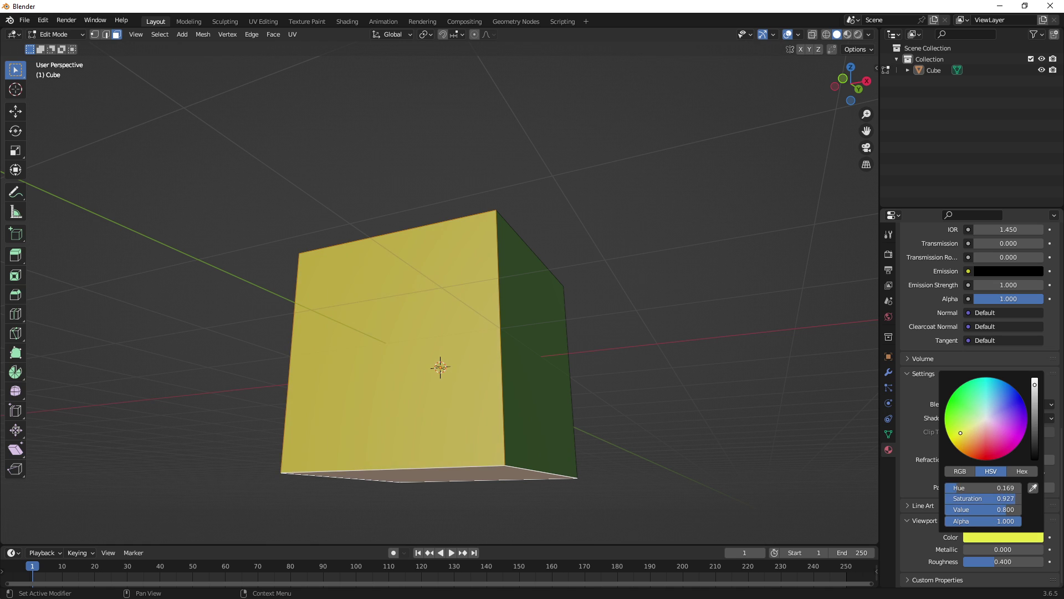
pyautogui.moveTo(617, 327); pyautogui.dragTo(603, 377, button='middle')
pyautogui.press('Tab')
pyautogui.moveTo(382, 338)
pyautogui.mouseDown(button='middle')
pyautogui.moveTo(427, 377)
pyautogui.moveTo(395, 355)
pyautogui.mouseUp(button='middle')
pyautogui.press('Tab')
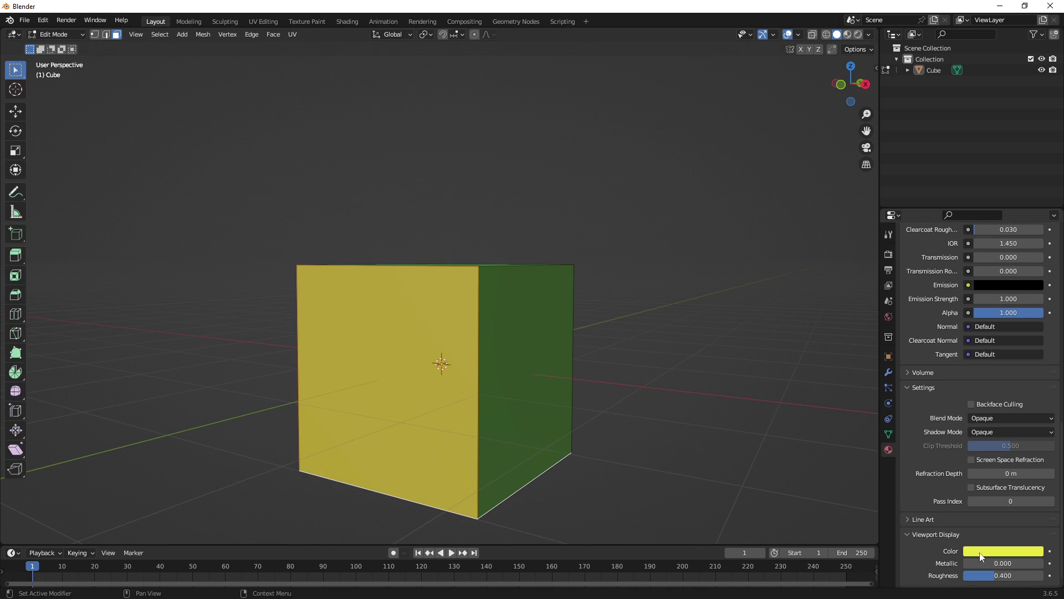
# Set the third material's Viewport Display color to red and inspect the cube from several sides in Object Mode.
pyautogui.click(976, 552)
pyautogui.moveTo(980, 392); pyautogui.dragTo(983, 473)
pyautogui.press('Tab')
pyautogui.moveTo(606, 322); pyautogui.dragTo(527, 355, button='middle')
pyautogui.moveTo(598, 373); pyautogui.dragTo(675, 377, button='middle')
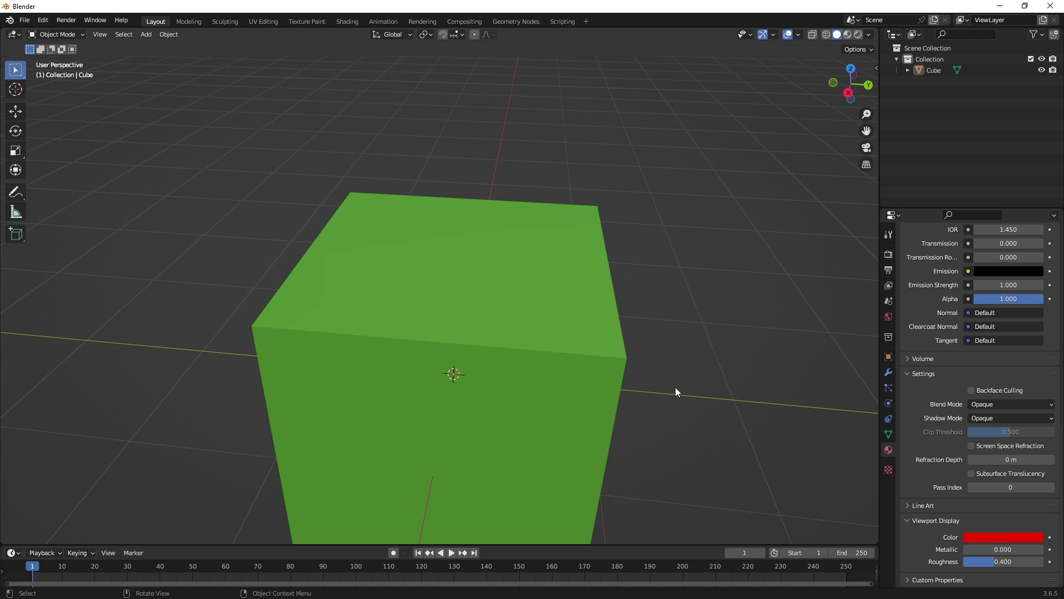
# Select the cube and export it to the Desktop as CUBEELEMENTS.fbx.
pyautogui.moveTo(642, 263); pyautogui.dragTo(487, 383)
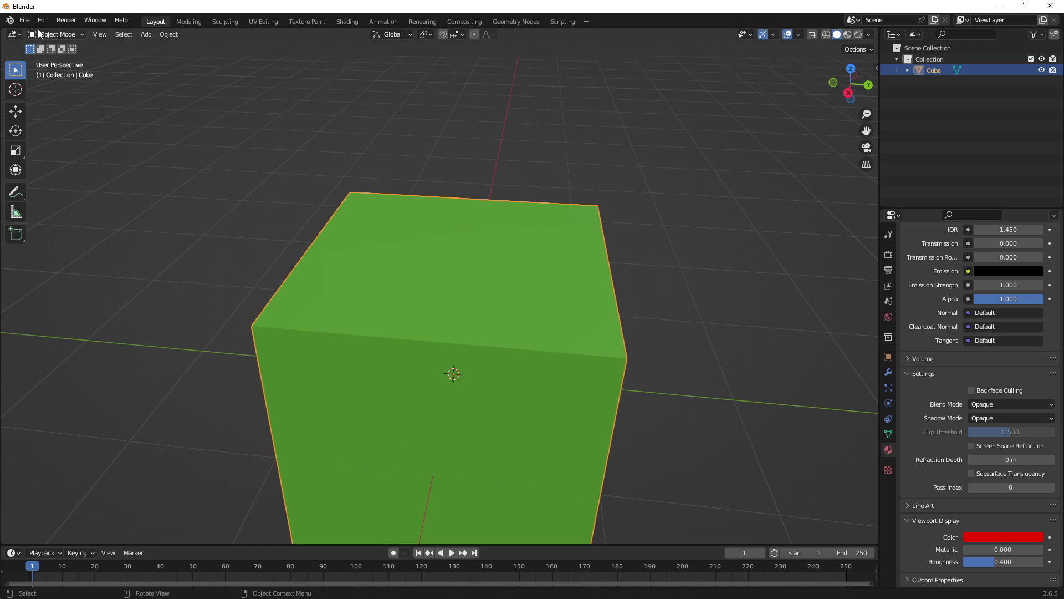
pyautogui.click(24, 20)
pyautogui.moveTo(59, 182)
pyautogui.click(166, 290)
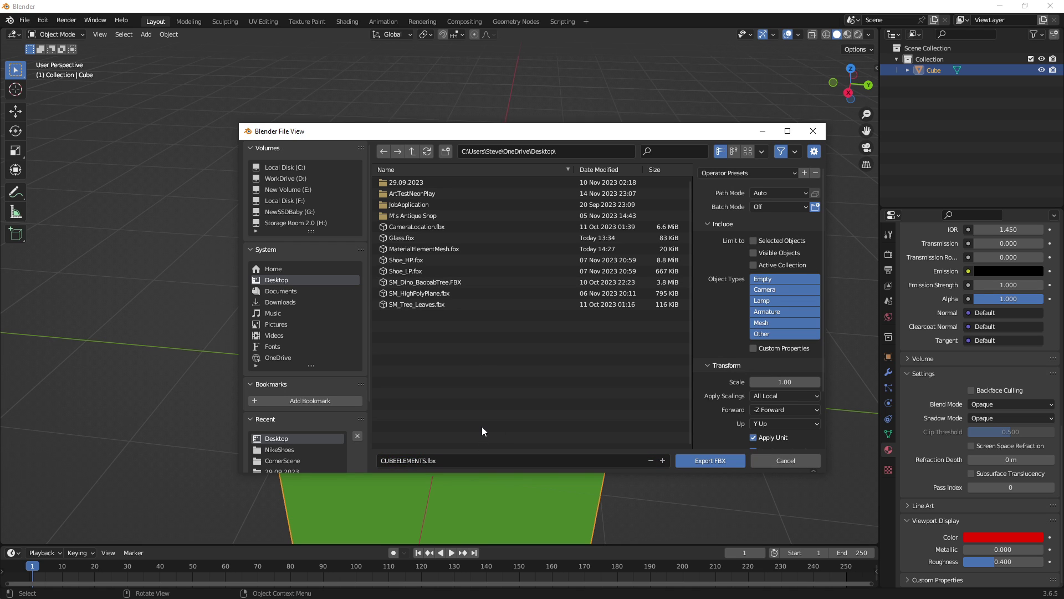
pyautogui.click(707, 460)
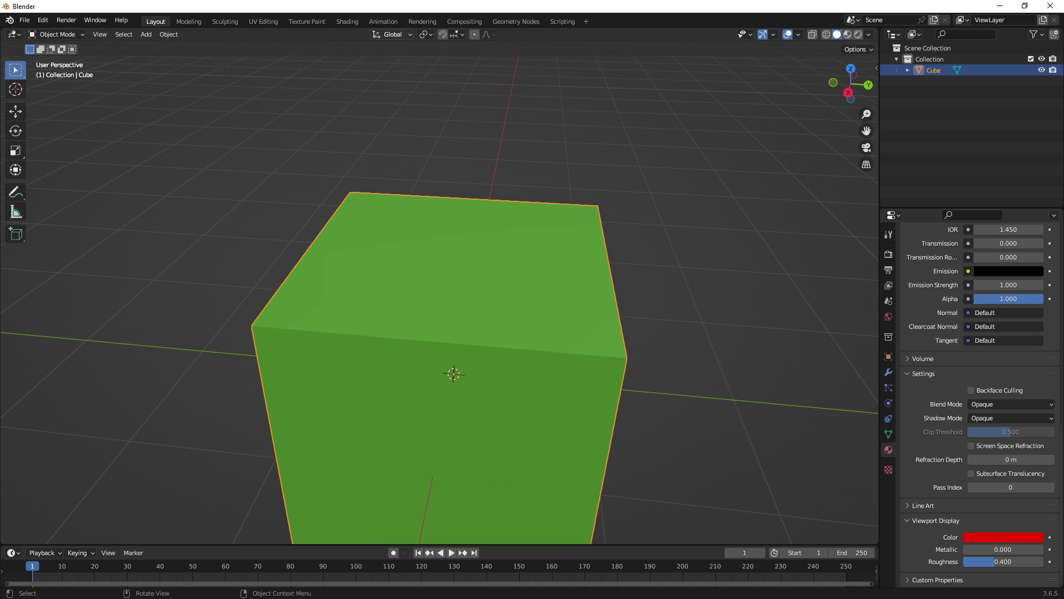
# Switch to Unreal Engine and open the MaterialSeries folder in the project's content.
pyautogui.hotkey('alt', 'Tab')
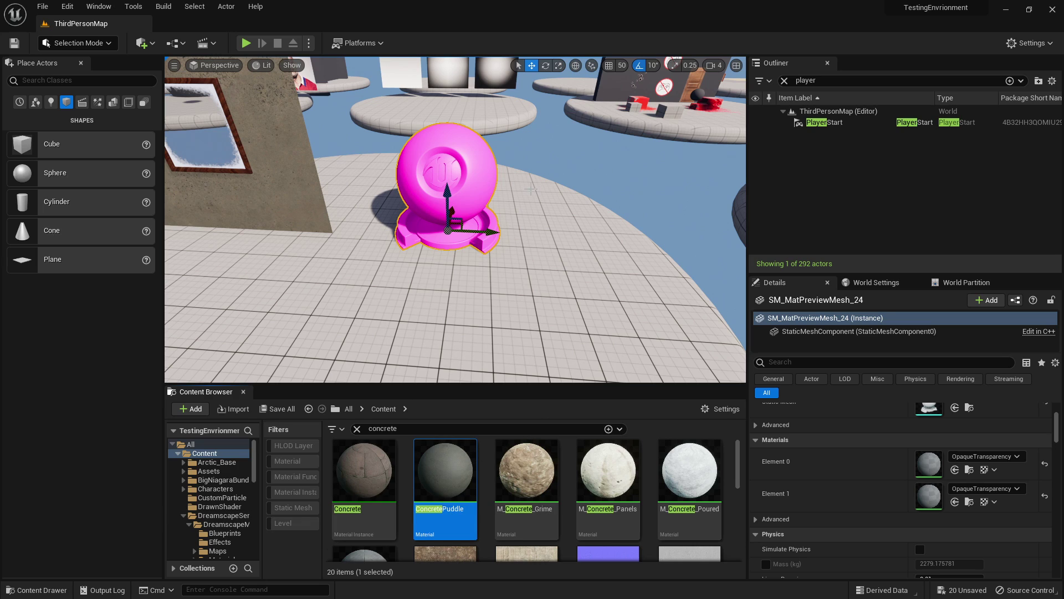
pyautogui.click(954, 469)
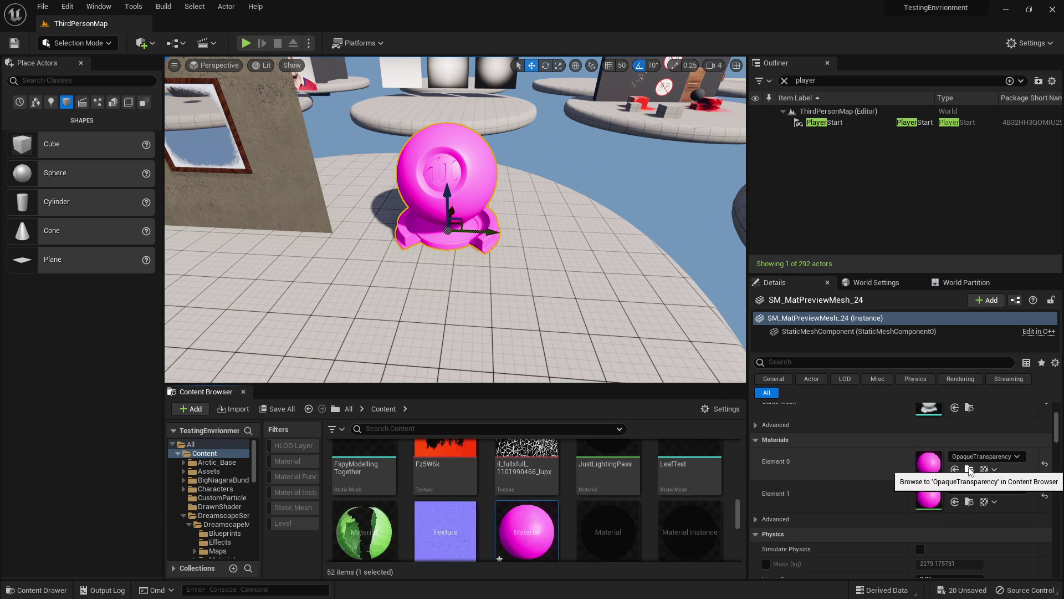
pyautogui.scroll(3, 191, 482)
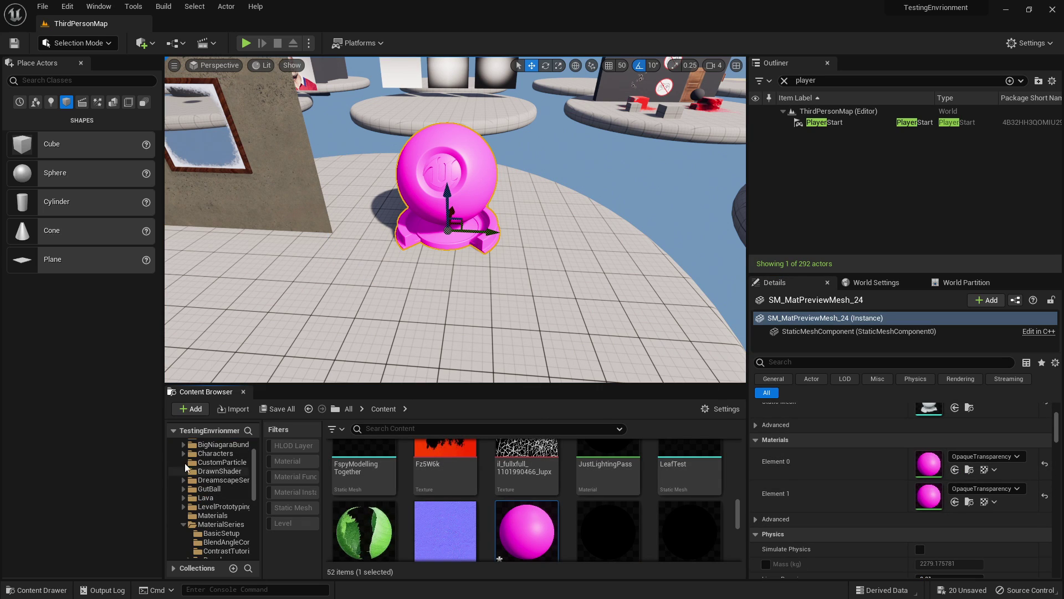
pyautogui.scroll(10, 527, 515)
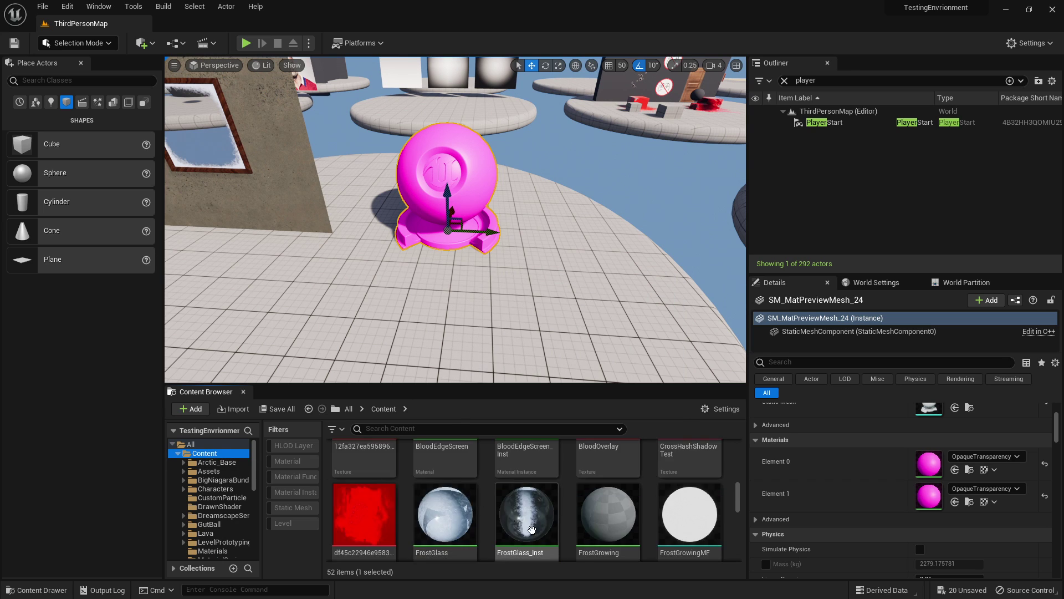
pyautogui.scroll(-4, 537, 536)
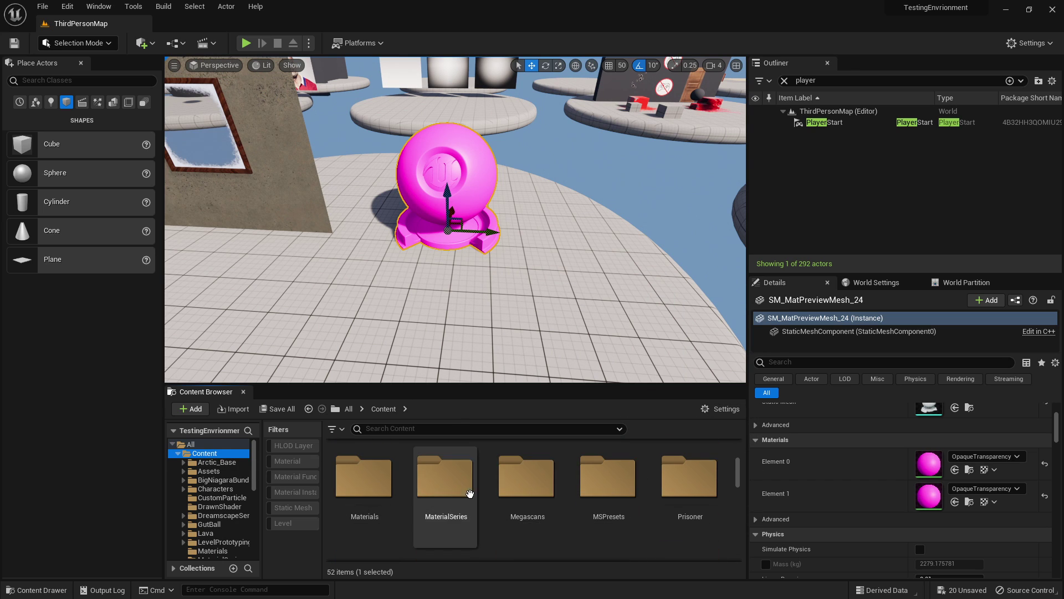
pyautogui.doubleClick(446, 483)
# Create a folder named Material inside MaterialSeries and open the MaterialElements folder.
pyautogui.rightClick(733, 493)
pyautogui.click(769, 151)
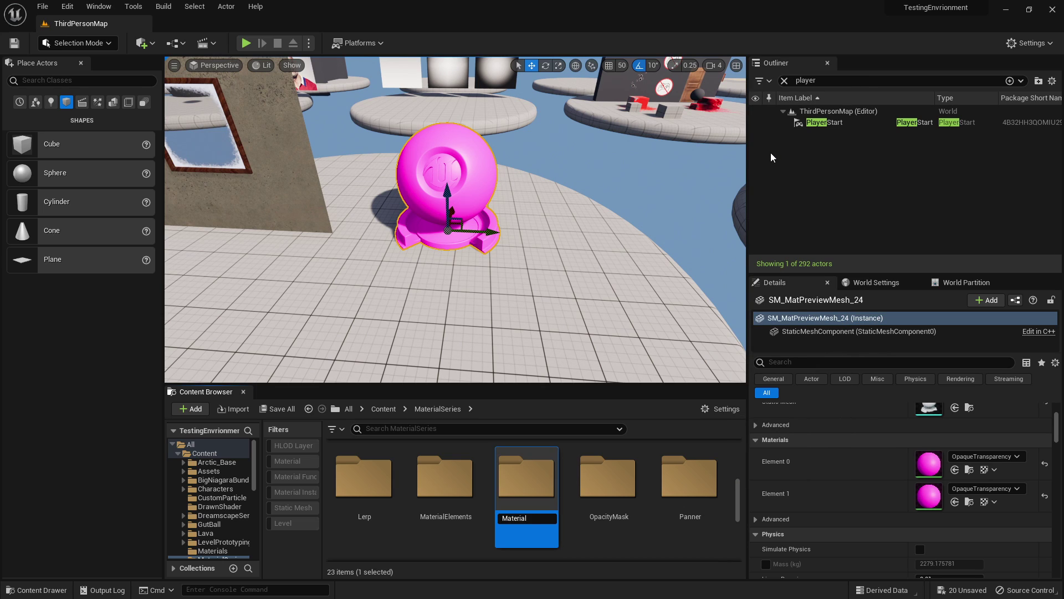
pyautogui.press('Return')
pyautogui.doubleClick(514, 502)
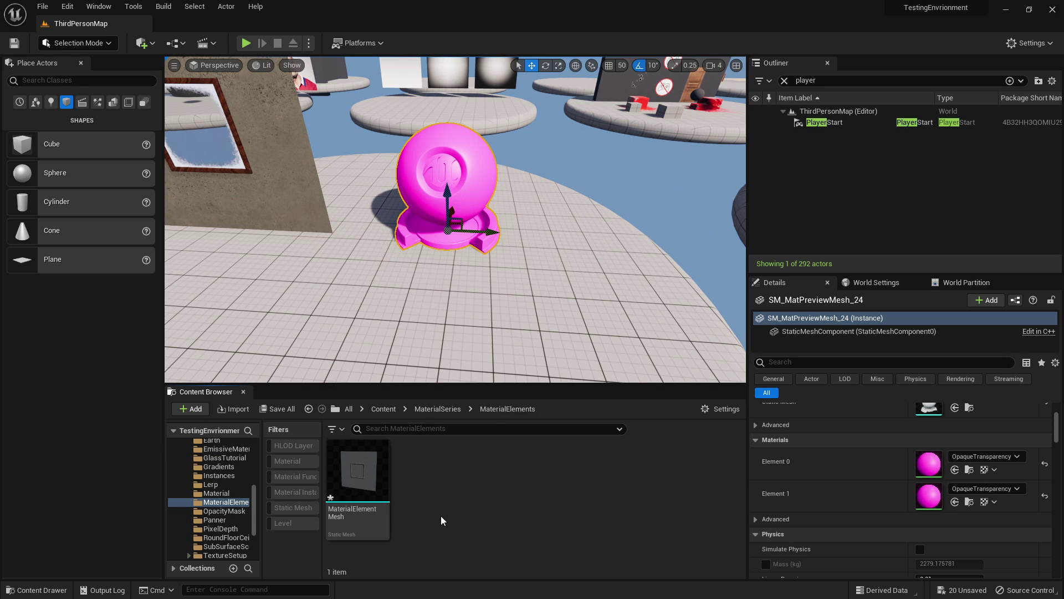
# Start importing CUBEELEMENTS.fbx into the MaterialElements folder.
pyautogui.rightClick(442, 516)
pyautogui.click(721, 554)
pyautogui.moveTo(494, 498); pyautogui.dragTo(496, 499)
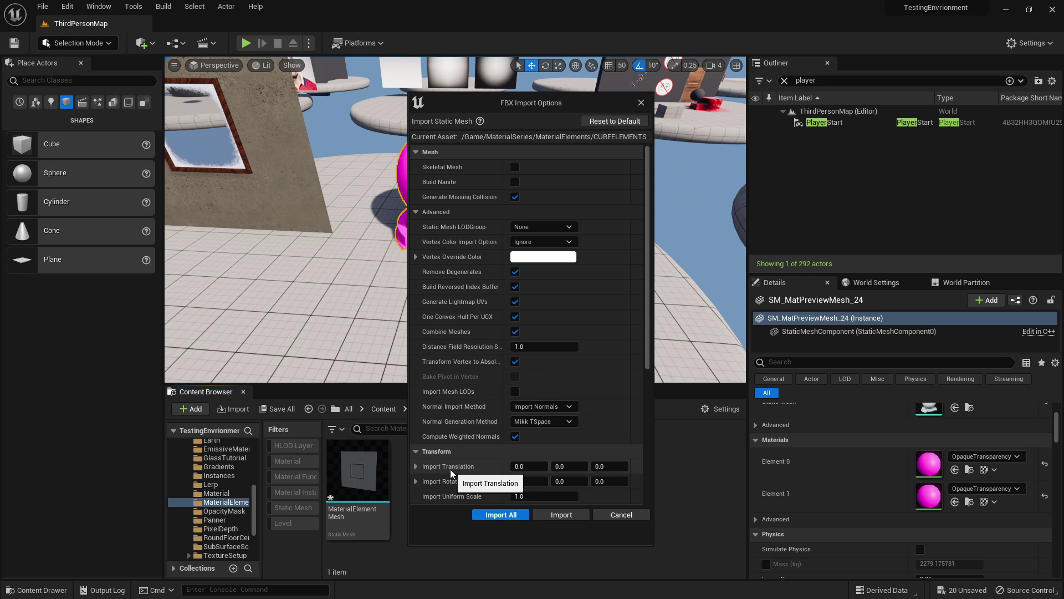
# Set the FBX Material Import Method to Do Not Create Material and import the cube mesh.
pyautogui.scroll(-5, 479, 464)
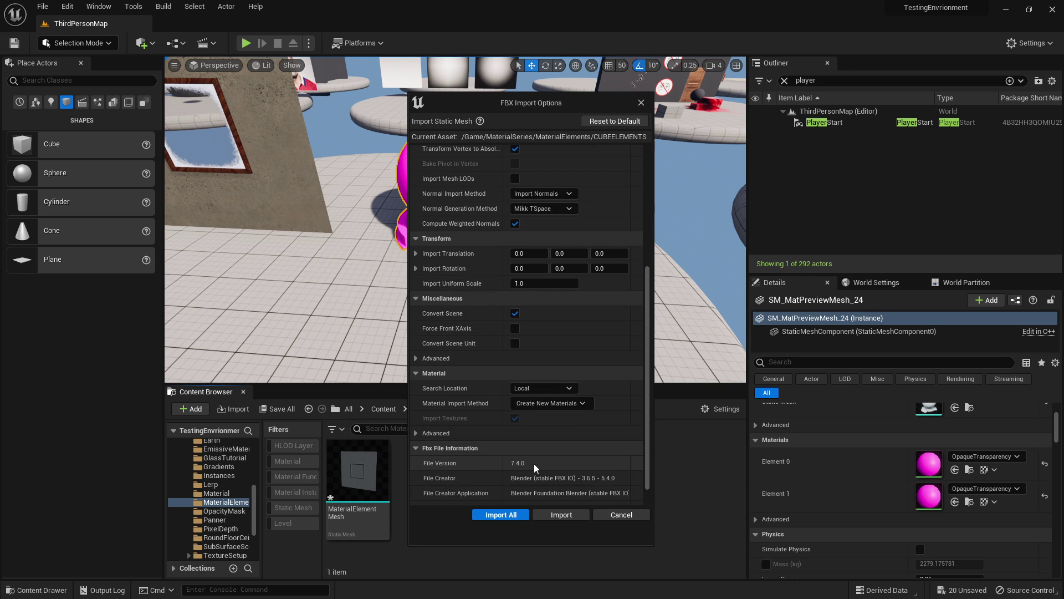
pyautogui.scroll(-1, 534, 461)
pyautogui.click(418, 414)
pyautogui.scroll(-1, 566, 428)
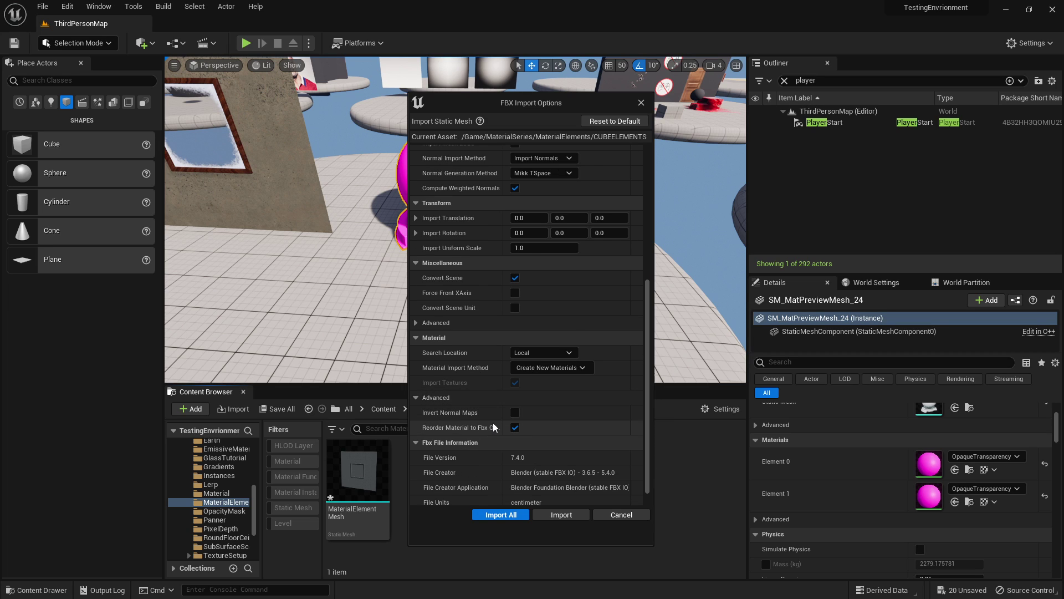
pyautogui.click(531, 368)
pyautogui.click(582, 410)
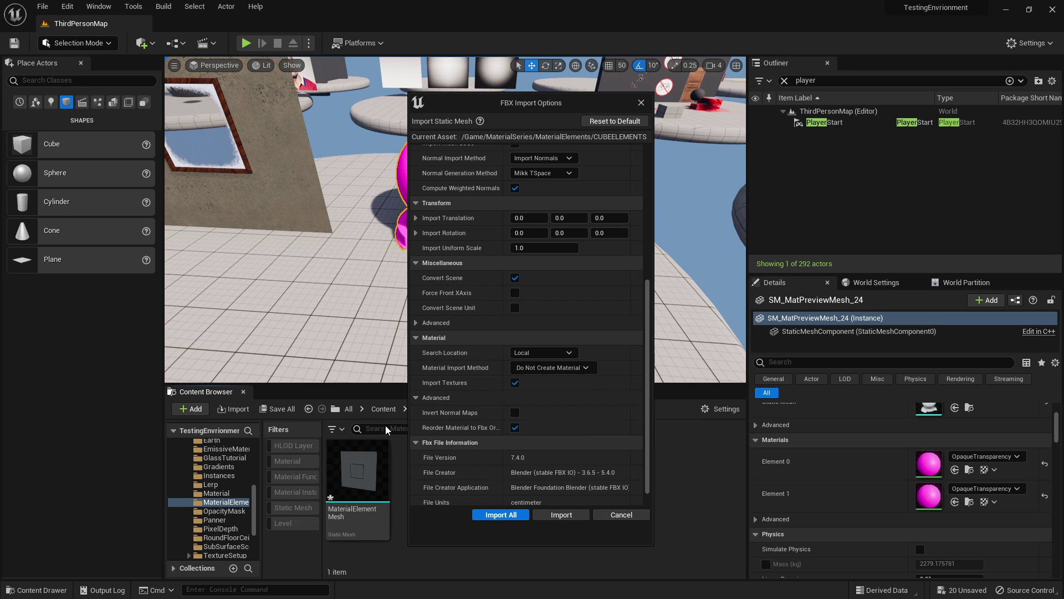
pyautogui.click(527, 516)
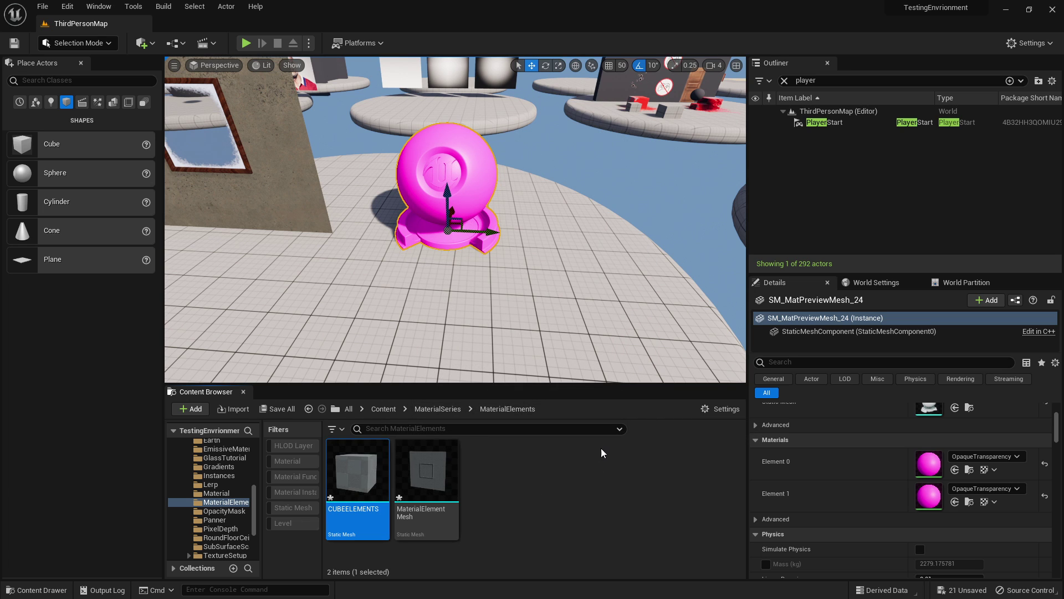
# Place the CUBEELEMENTS mesh on the platform near the magenta preview mesh and bring up its material elements.
pyautogui.moveTo(369, 482)
pyautogui.moveTo(369, 482); pyautogui.dragTo(344, 271)
pyautogui.scroll(6, 904, 501)
pyautogui.click(454, 310)
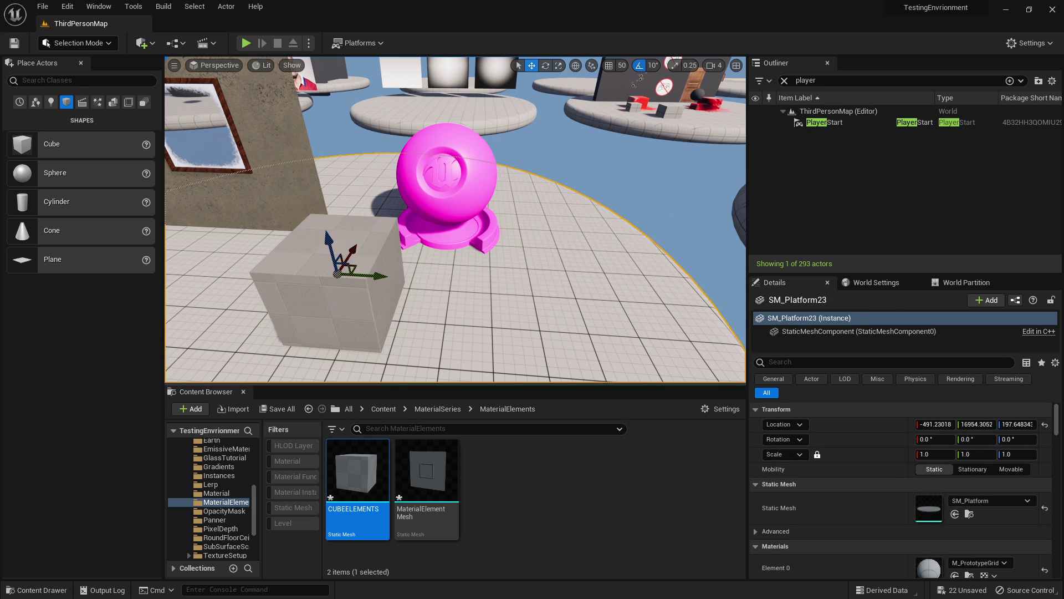
pyautogui.click(372, 305)
pyautogui.scroll(-5, 898, 510)
pyautogui.scroll(-1, 878, 510)
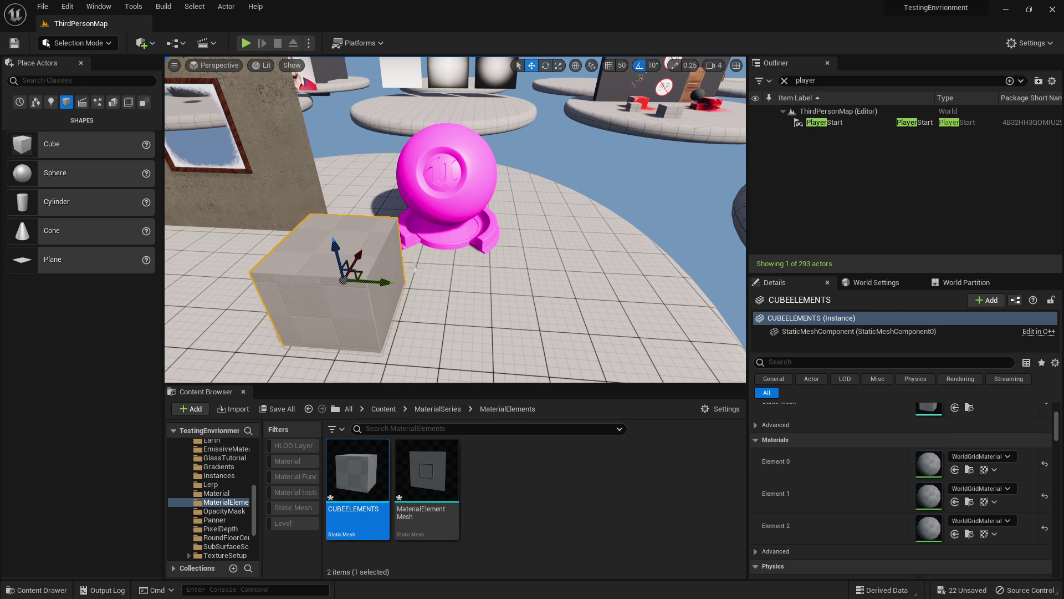
# Move the cube to the other side of the magenta preview mesh, adjusting its height on the platform.
pyautogui.moveTo(360, 275); pyautogui.dragTo(610, 211)
pyautogui.keyDown('ctrl'); pyautogui.click(454, 185); pyautogui.keyUp('ctrl')
pyautogui.keyDown('ctrl'); pyautogui.click(275, 155); pyautogui.keyUp('ctrl')
pyautogui.moveTo(418, 219)
pyautogui.mouseDown(button='right')
pyautogui.moveTo(407, 230)
pyautogui.moveTo(430, 220)
pyautogui.mouseUp(button='right')
pyautogui.click(501, 253)
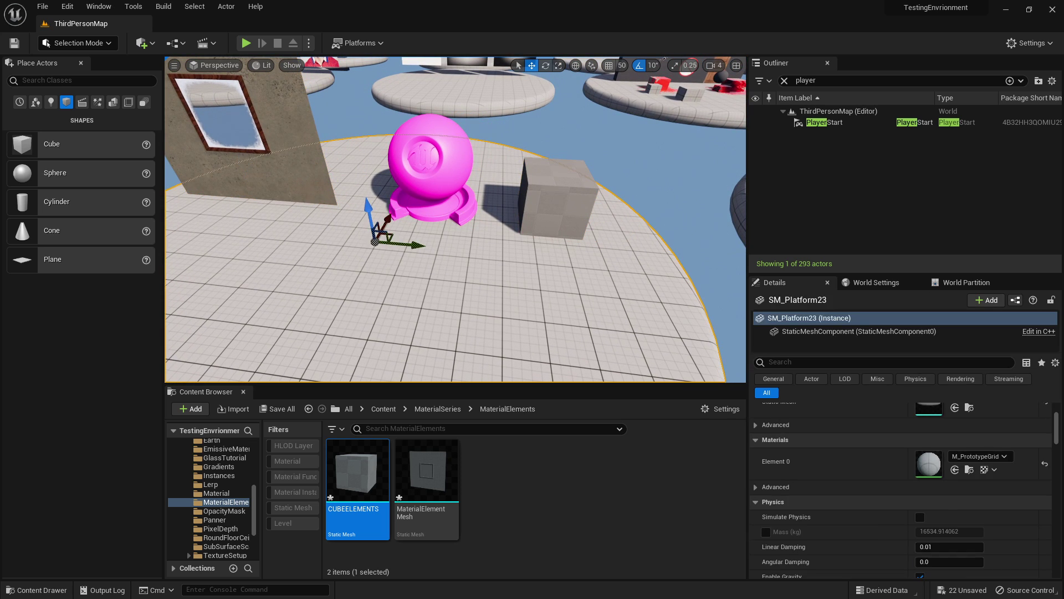
pyautogui.click(571, 224)
pyautogui.moveTo(561, 162); pyautogui.dragTo(562, 157)
# Assign BasicMaterial3, BasicMaterial2 and BasicMaterial1 from the BasicSetup folder to the cube's Element 0, Element 1 and Element 2 slots.
pyautogui.moveTo(432, 202); pyautogui.dragTo(354, 169, button='right')
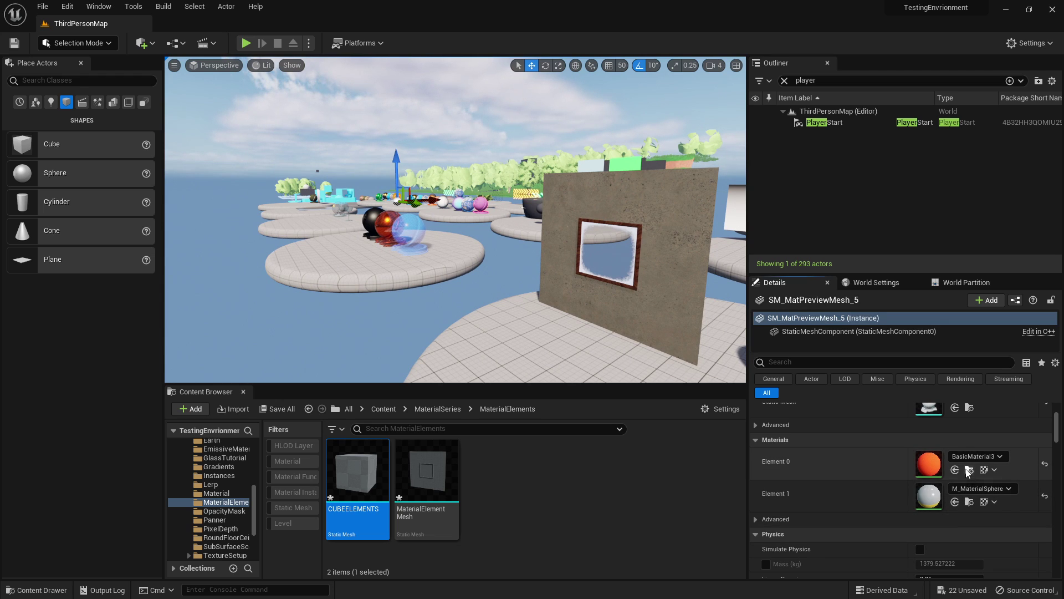
pyautogui.moveTo(455, 219); pyautogui.dragTo(424, 237, button='right')
pyautogui.moveTo(556, 462); pyautogui.dragTo(933, 460)
pyautogui.click(472, 262)
pyautogui.moveTo(637, 283); pyautogui.dragTo(563, 290, button='right')
pyautogui.moveTo(507, 475); pyautogui.dragTo(933, 495)
pyautogui.moveTo(442, 492); pyautogui.dragTo(935, 526)
# Apply BasicMaterial2 and BasicMaterial3 directly to individual faces of the cube in the viewport.
pyautogui.moveTo(455, 222); pyautogui.dragTo(632, 239, button='right')
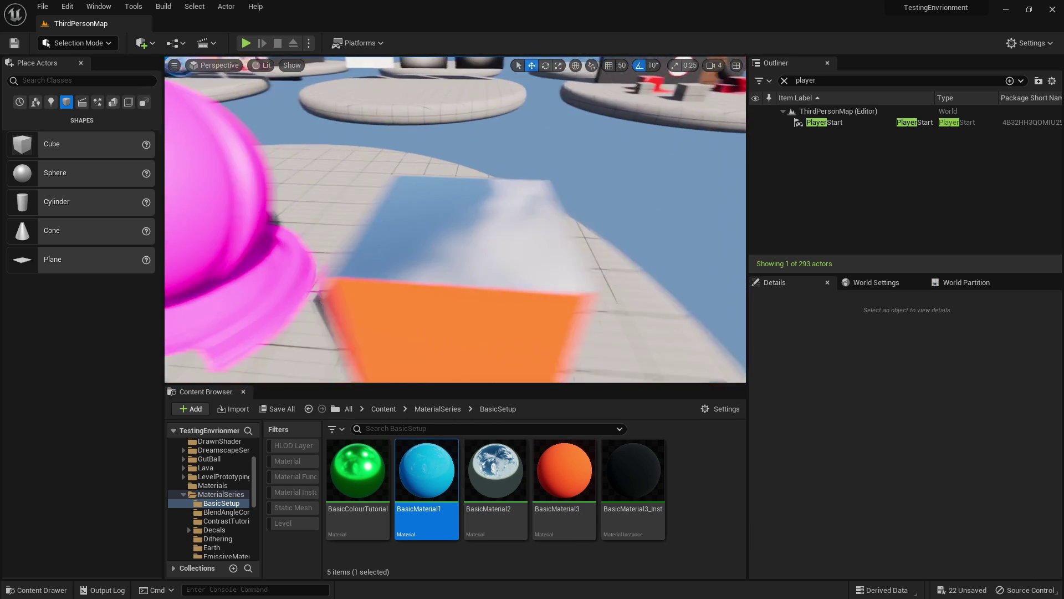
pyautogui.moveTo(495, 471); pyautogui.dragTo(499, 244)
pyautogui.moveTo(558, 488); pyautogui.dragTo(432, 222)
pyautogui.moveTo(432, 222); pyautogui.dragTo(490, 173, button='right')
pyautogui.click(490, 172)
# Apply BasicColourTutorial directly to a face of the cube in the viewport and deselect everything.
pyautogui.moveTo(358, 471); pyautogui.dragTo(449, 233)
pyautogui.moveTo(449, 233); pyautogui.dragTo(543, 238, button='right')
pyautogui.click(449, 233)
pyautogui.press('Escape')
pyautogui.moveTo(499, 161)
pyautogui.mouseDown(button='right')
pyautogui.moveTo(470, 154)
pyautogui.moveTo(490, 172)
pyautogui.mouseUp(button='right')
# Raise the cube above the platform to inspect its faces, undo the move and deselect it.
pyautogui.click(476, 174)
pyautogui.moveTo(480, 176); pyautogui.dragTo(478, 75)
pyautogui.moveTo(478, 76); pyautogui.dragTo(405, 213, button='right')
pyautogui.hotkey('ctrl', 'z')
pyautogui.press('Escape')
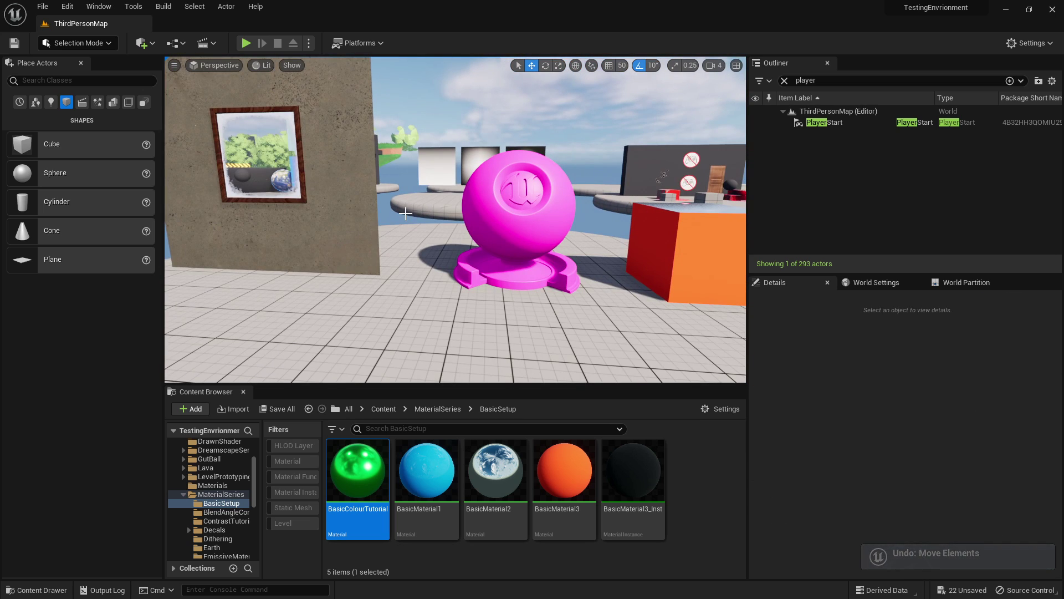